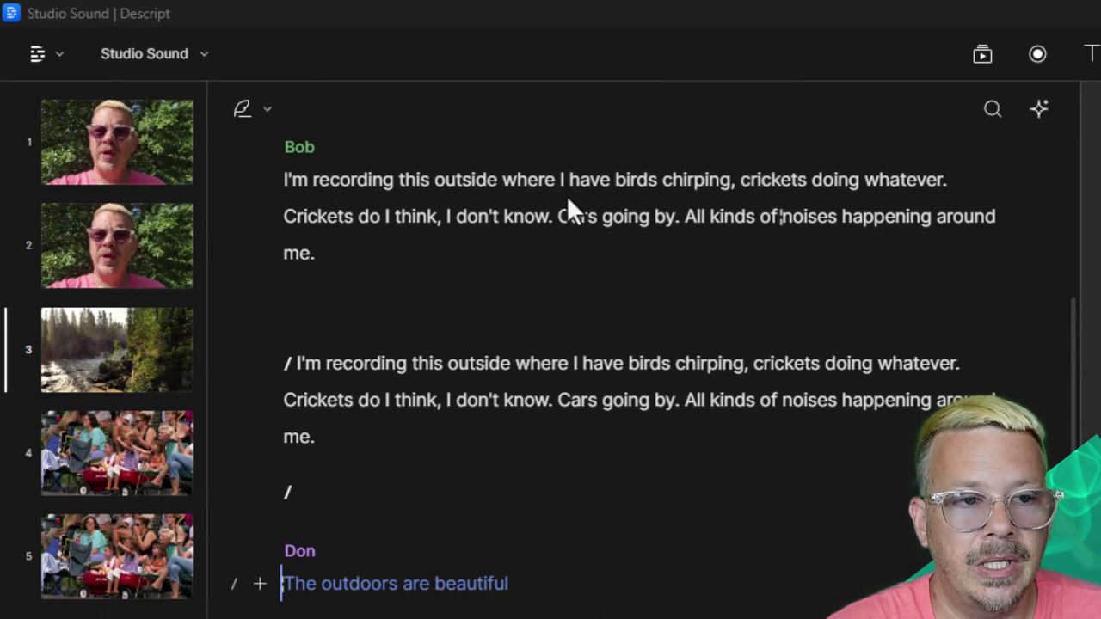
- Play back Don's 'The outdoors are beautiful' line and place the cursor at its start
key("space")
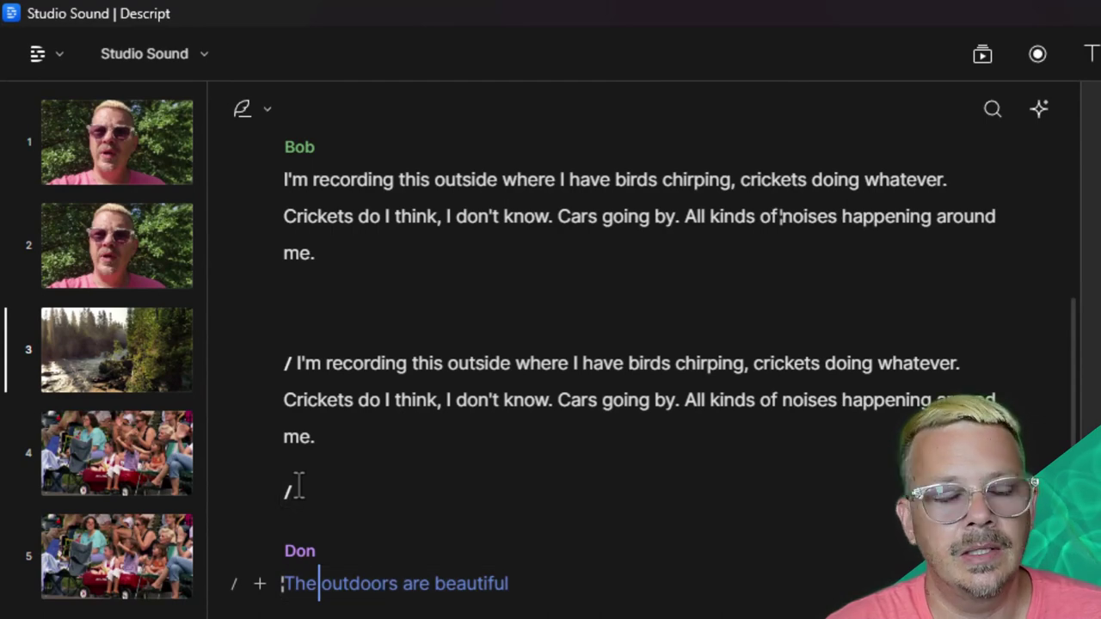
left_click(290, 594)
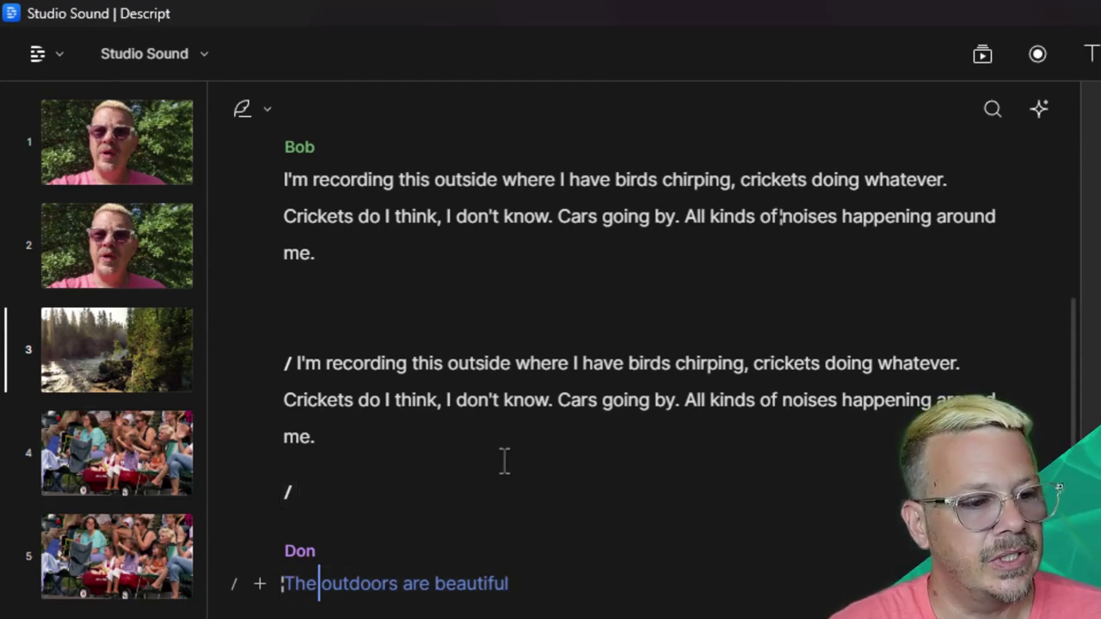
left_click(283, 585)
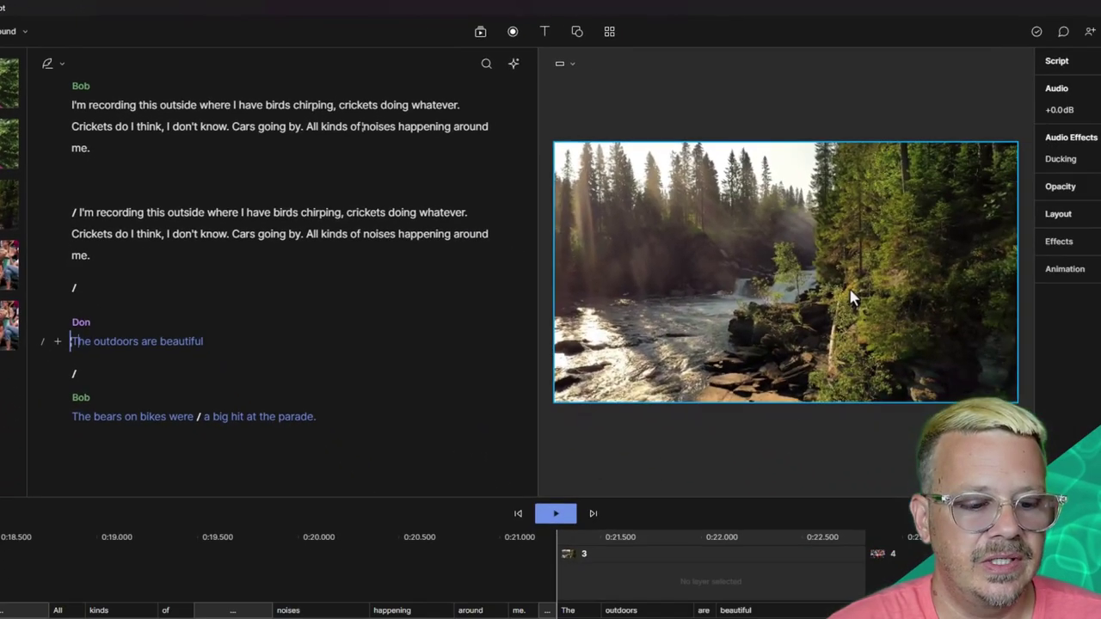
- Stop the outdoors scene playback, open the stock media library, and select the old 'parade' search
left_click(555, 515)
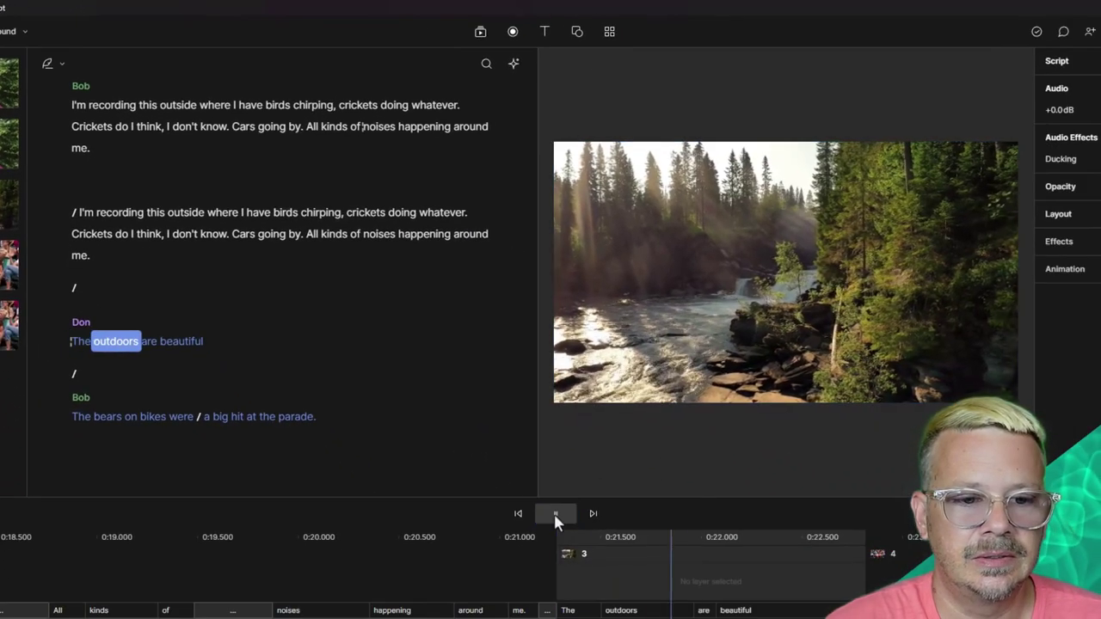
left_click(555, 513)
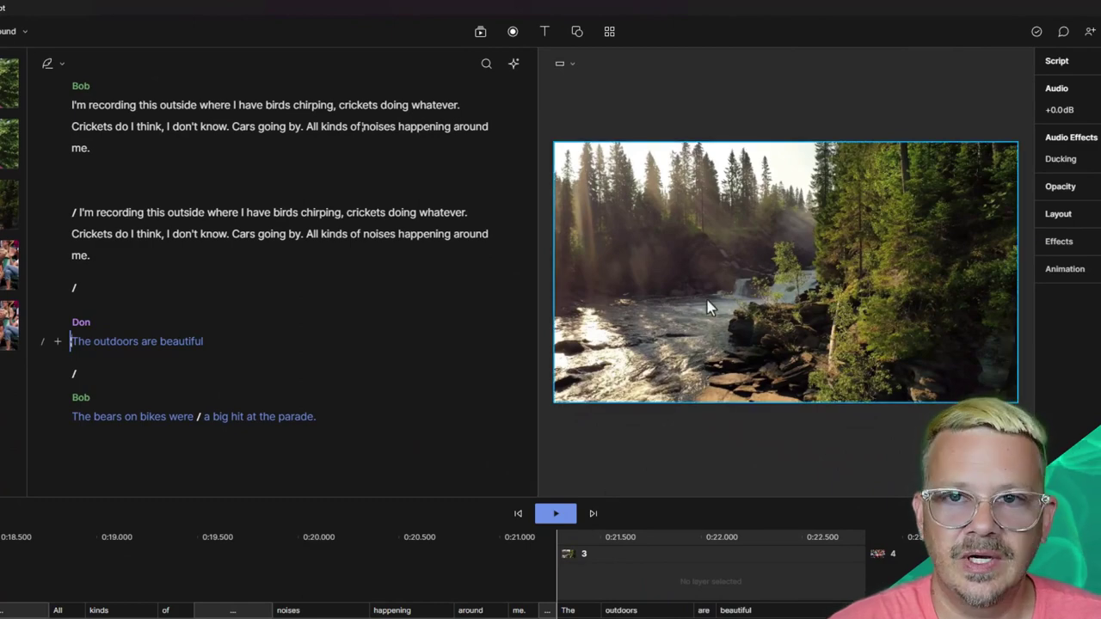
left_click(480, 32)
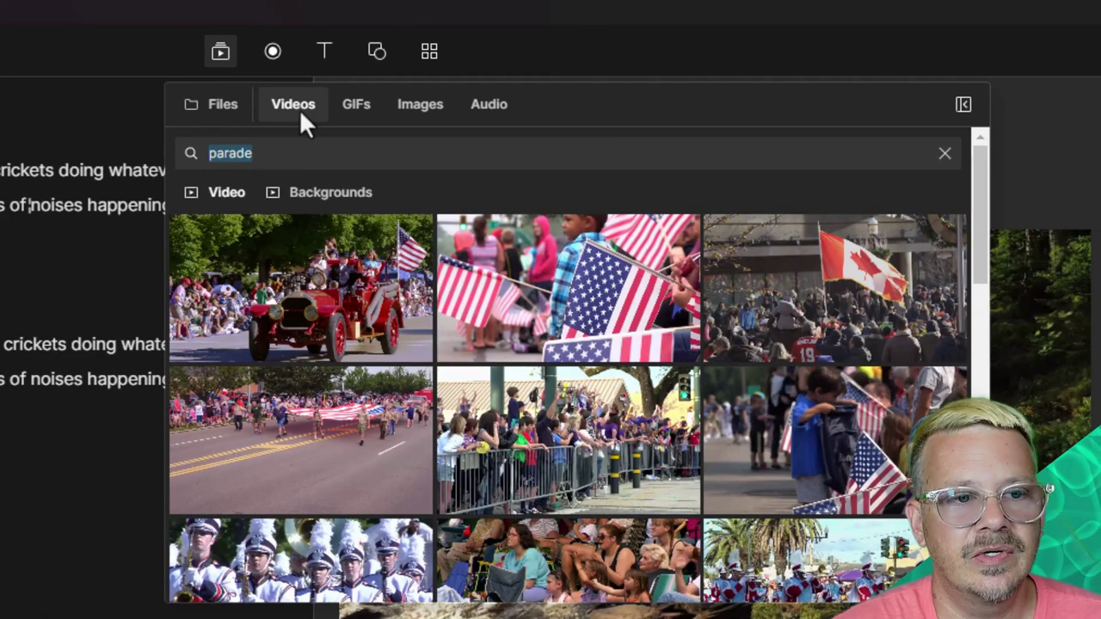
left_click(268, 153)
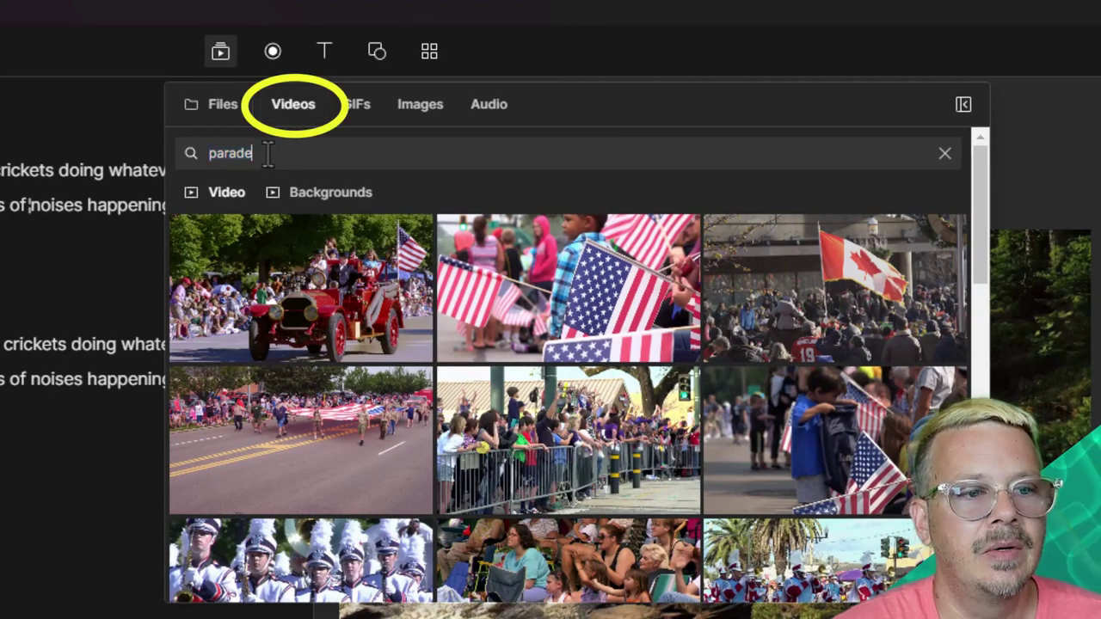
double_click(268, 153)
- Search the stock videos for 'outdoors' and browse the nature clips
type("o")
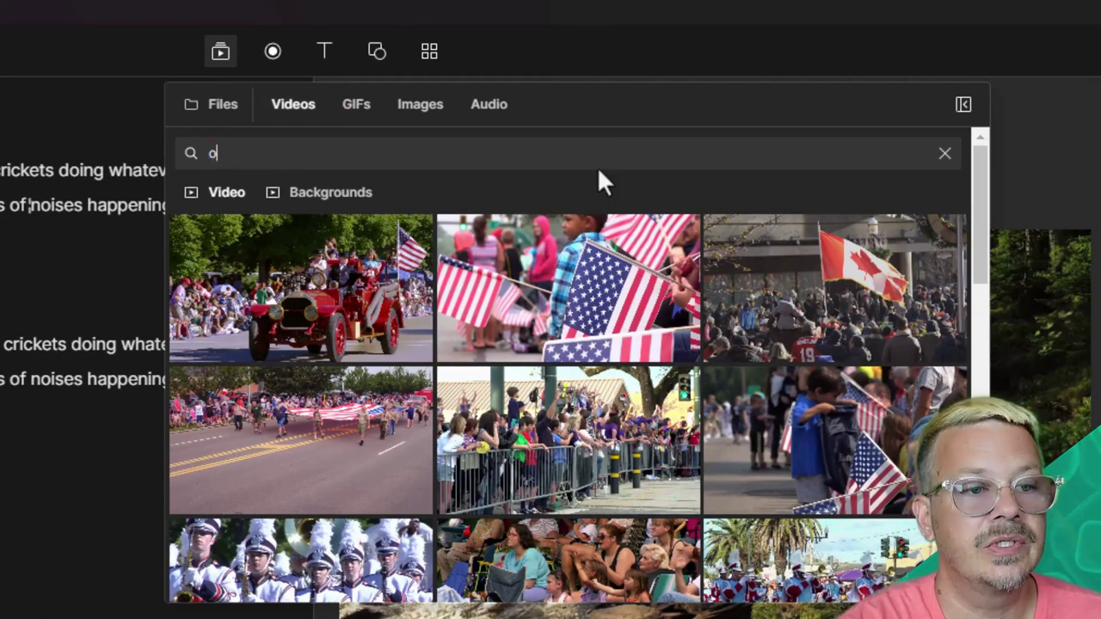
type("utdoors")
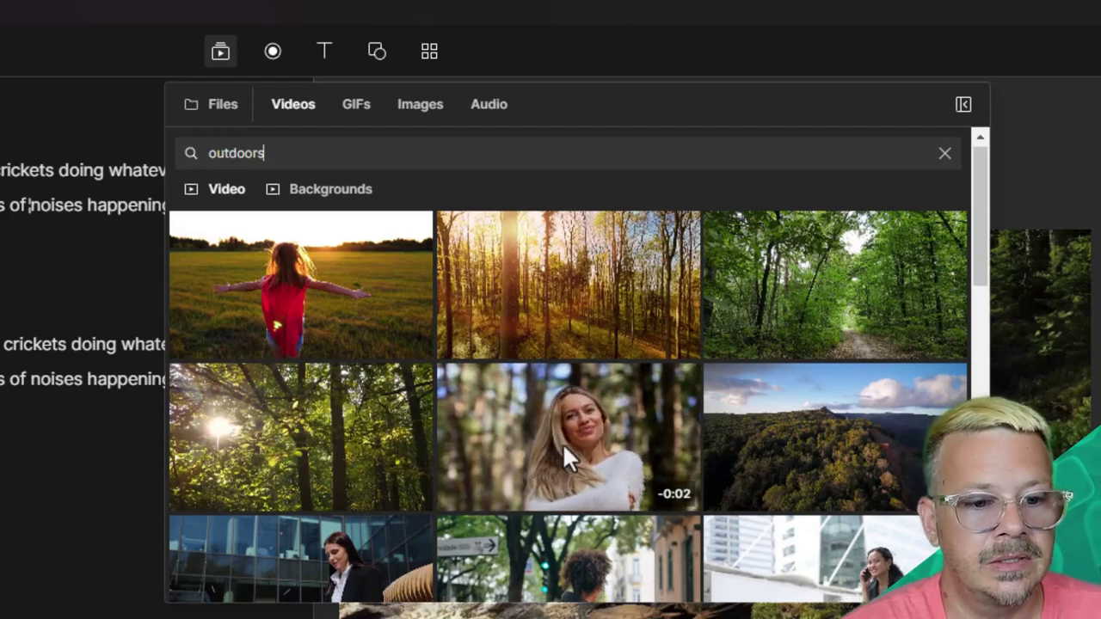
- Scroll to the aerial snowy forest clip, apply it in place of the river footage, and close the library
scroll(563, 443, "down", 3)
scroll(562, 443, "down", 5)
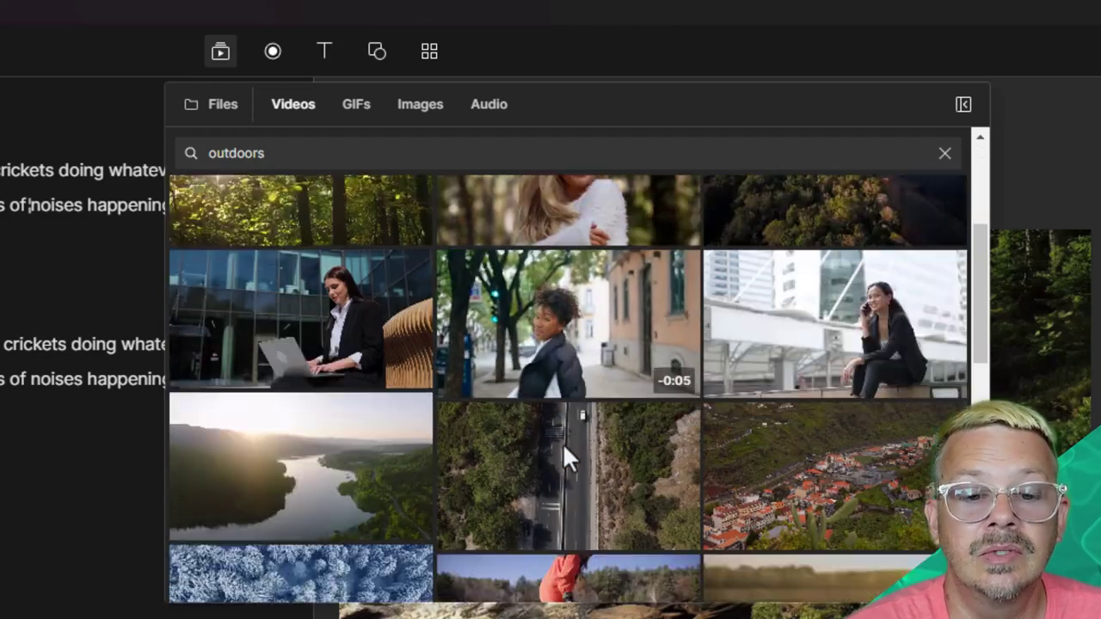
scroll(563, 443, "down", 1)
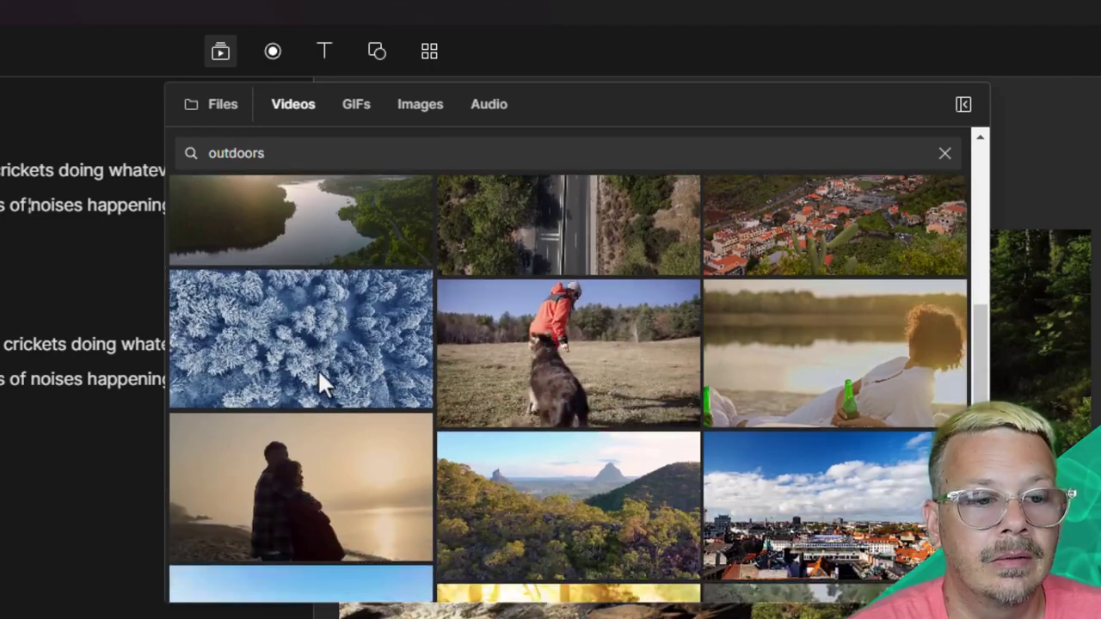
key("Escape")
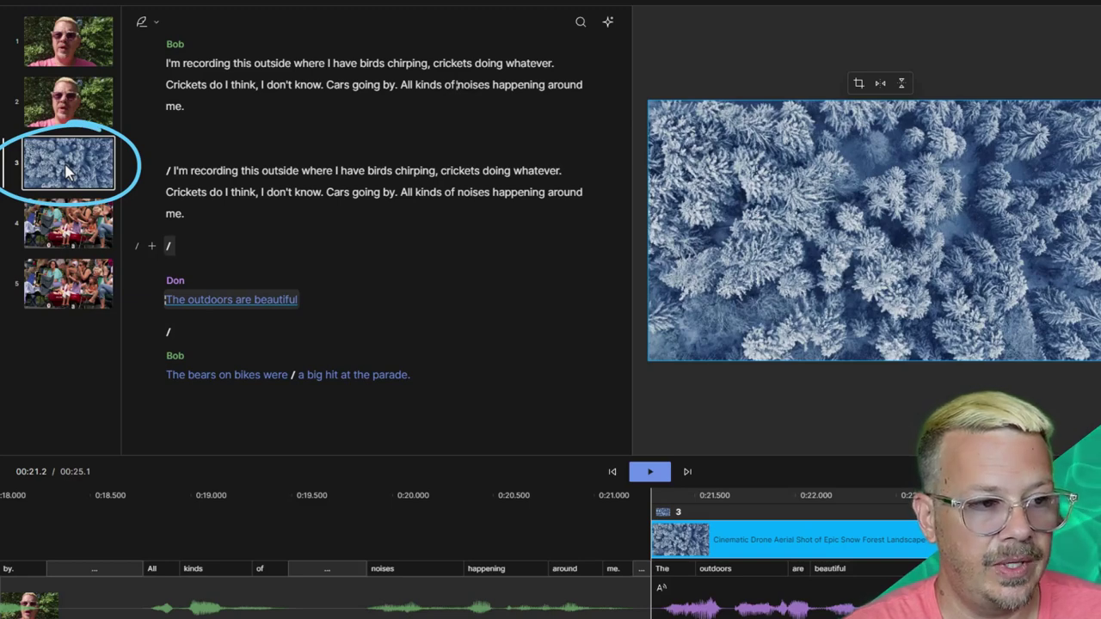
- Select the snowy forest video layer, then jump to Bob's 'The bears on bikes were' line
left_click(989, 247)
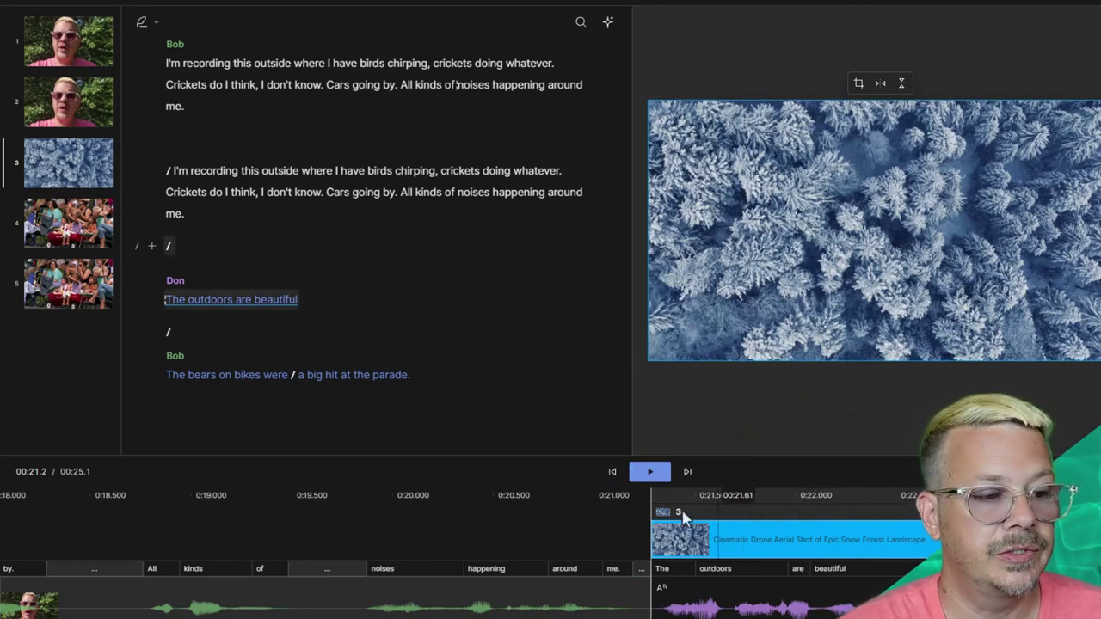
left_click(169, 377)
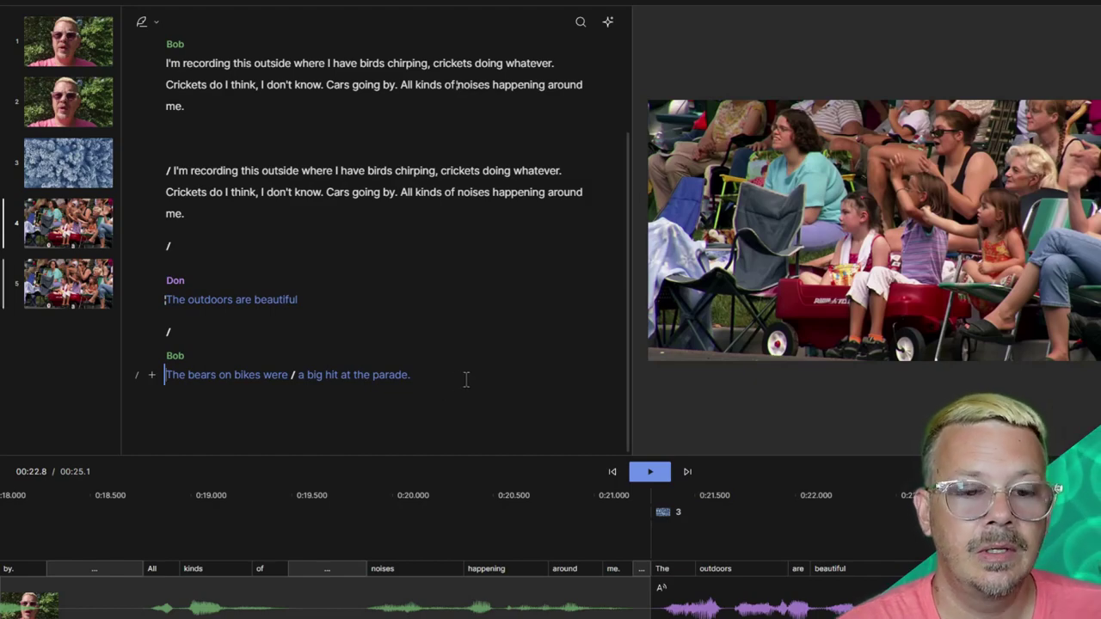
- Reopen the stock library and scroll through the outdoors Backgrounds video clips
left_click(579, 4)
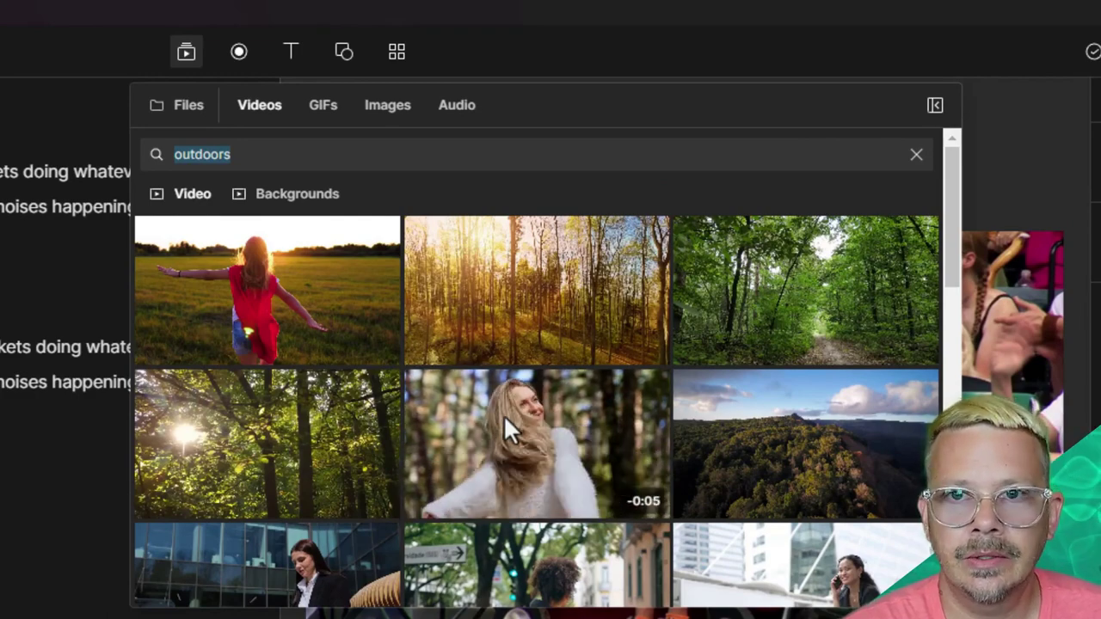
left_click(297, 195)
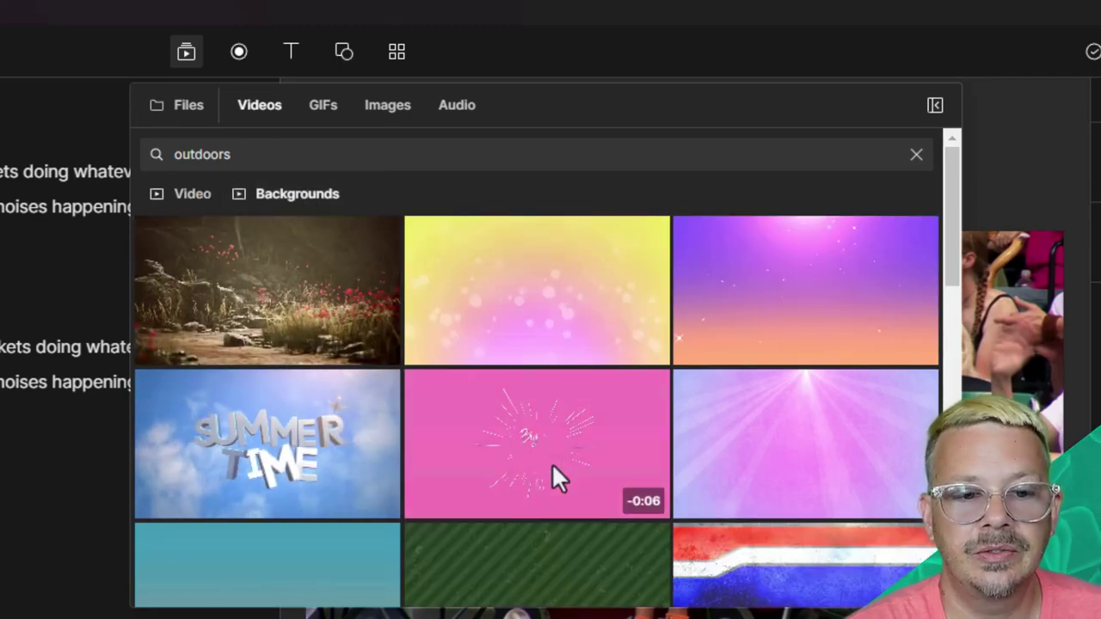
scroll(535, 558, "down", 3)
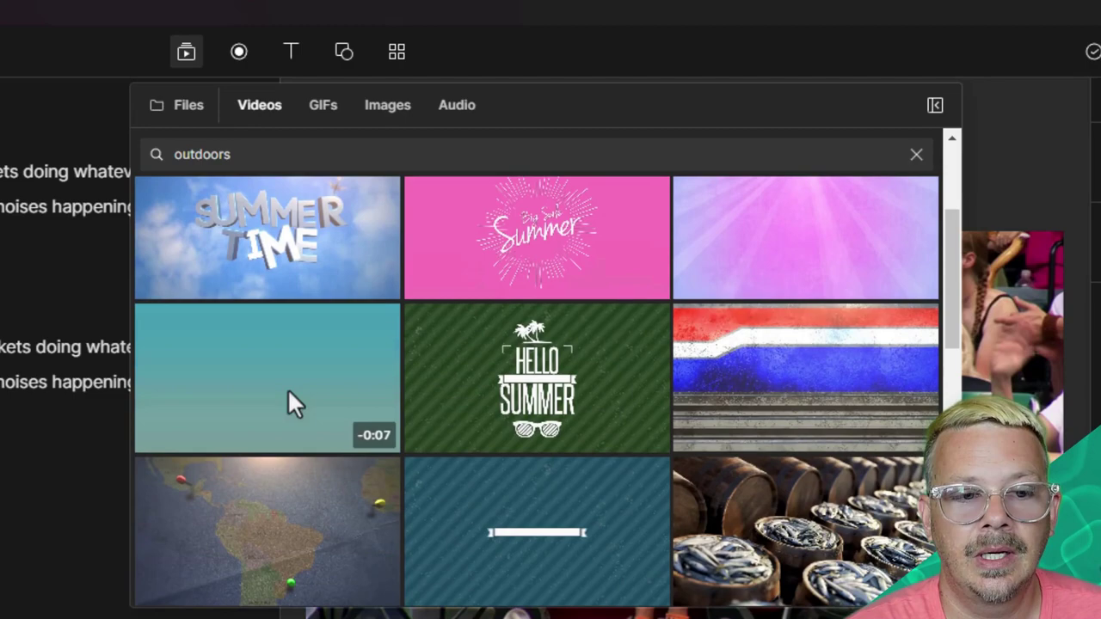
scroll(274, 379, "down", 4)
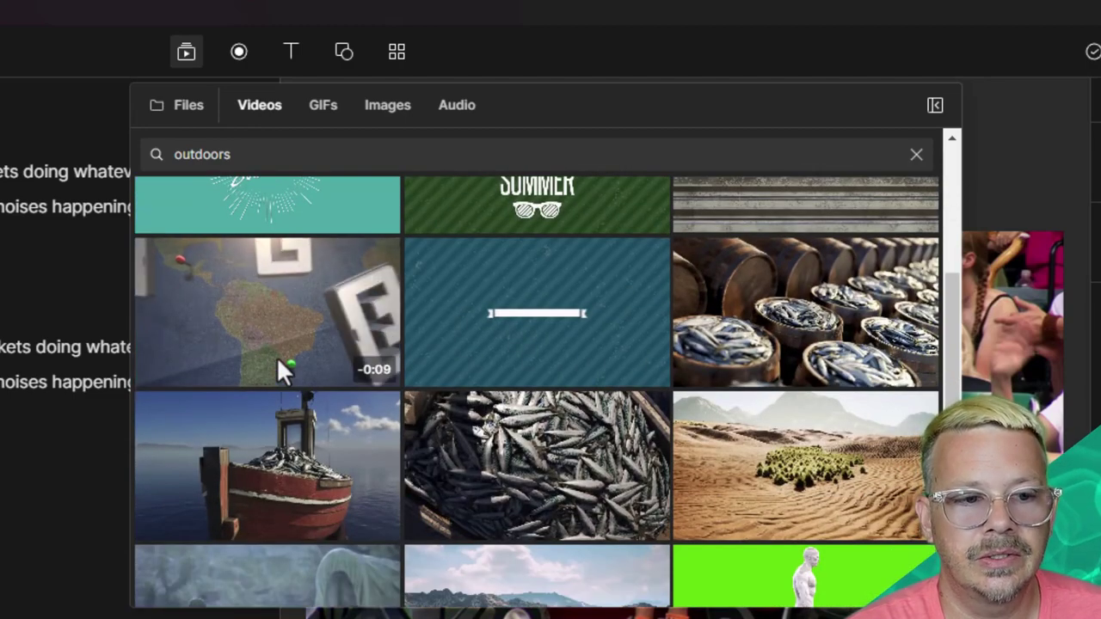
scroll(292, 366, "up", 6)
- Browse the outdoors GIPHY GIF and sticker results
left_click(322, 107)
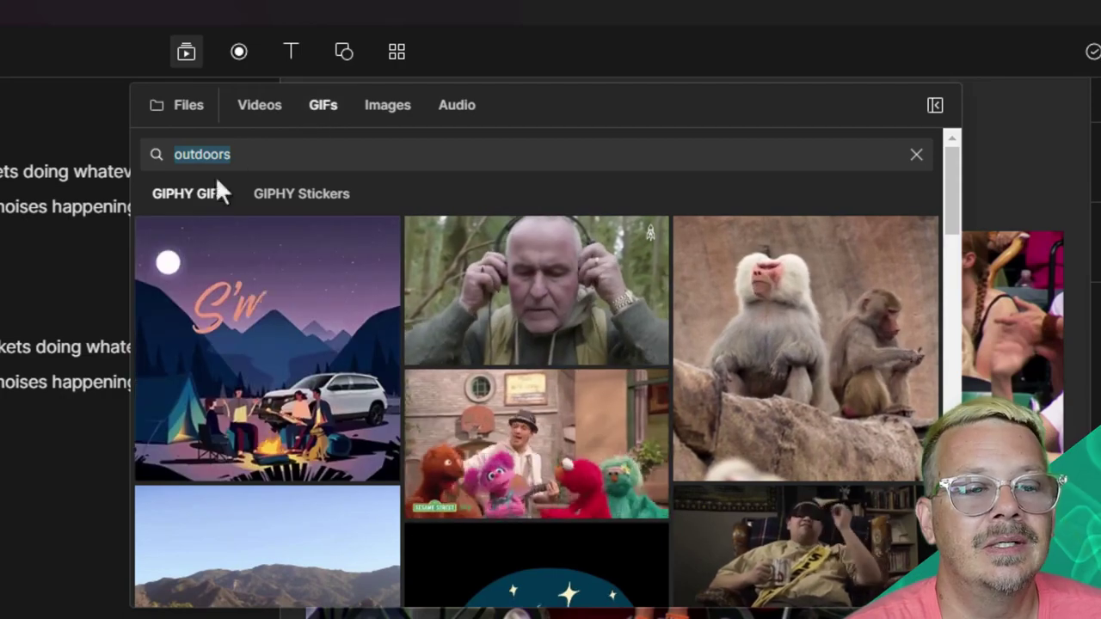
left_click(300, 193)
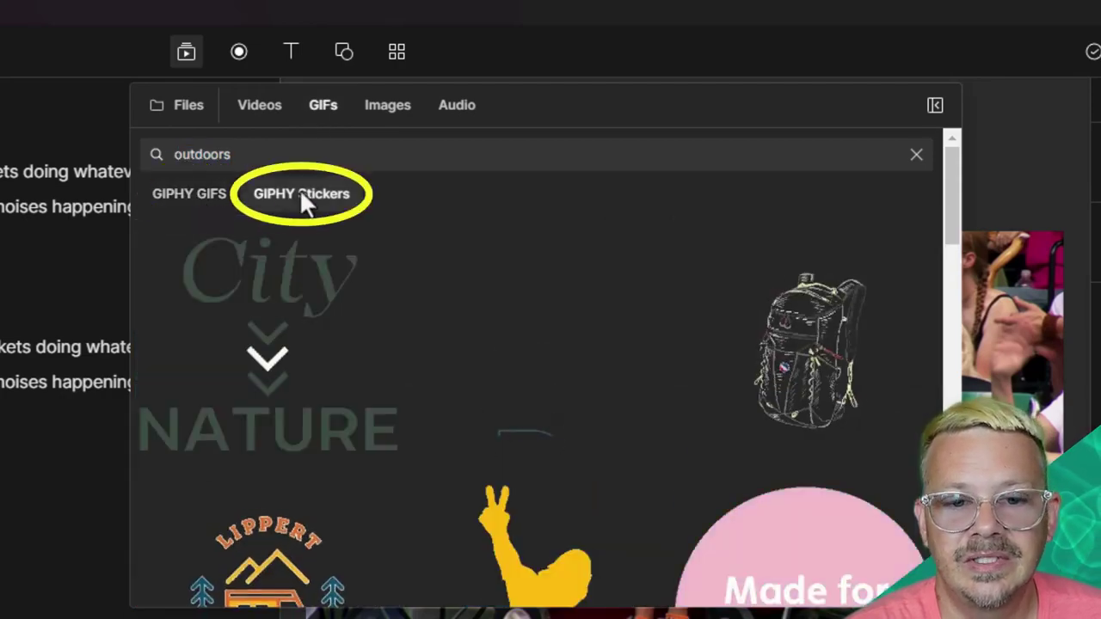
left_click(189, 193)
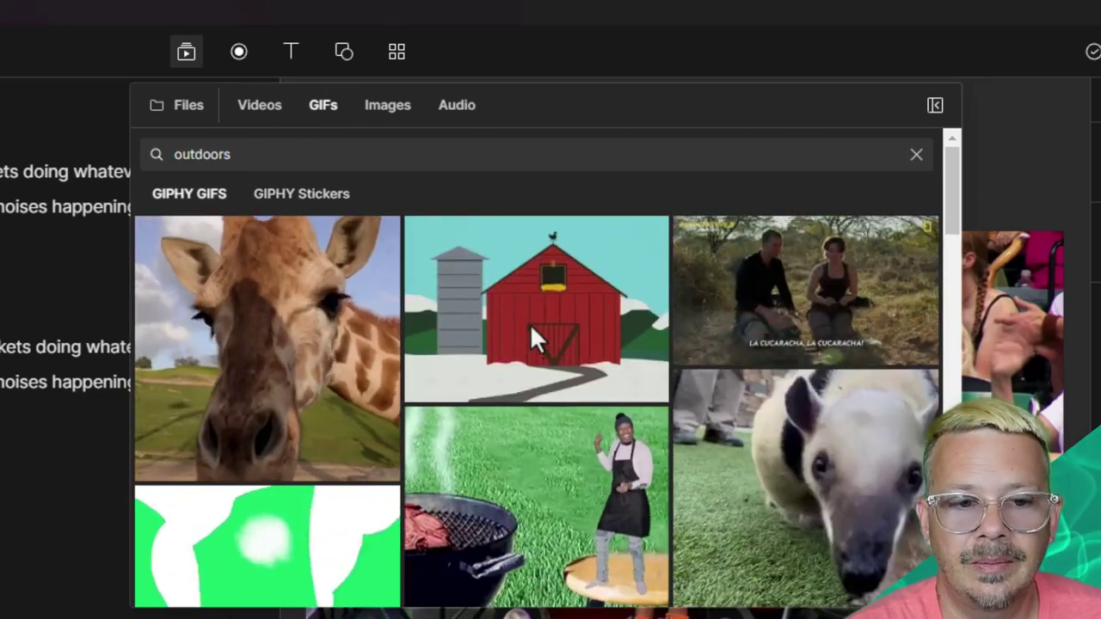
- Switch to stock images and clear the search to browse the default photos
left_click(391, 107)
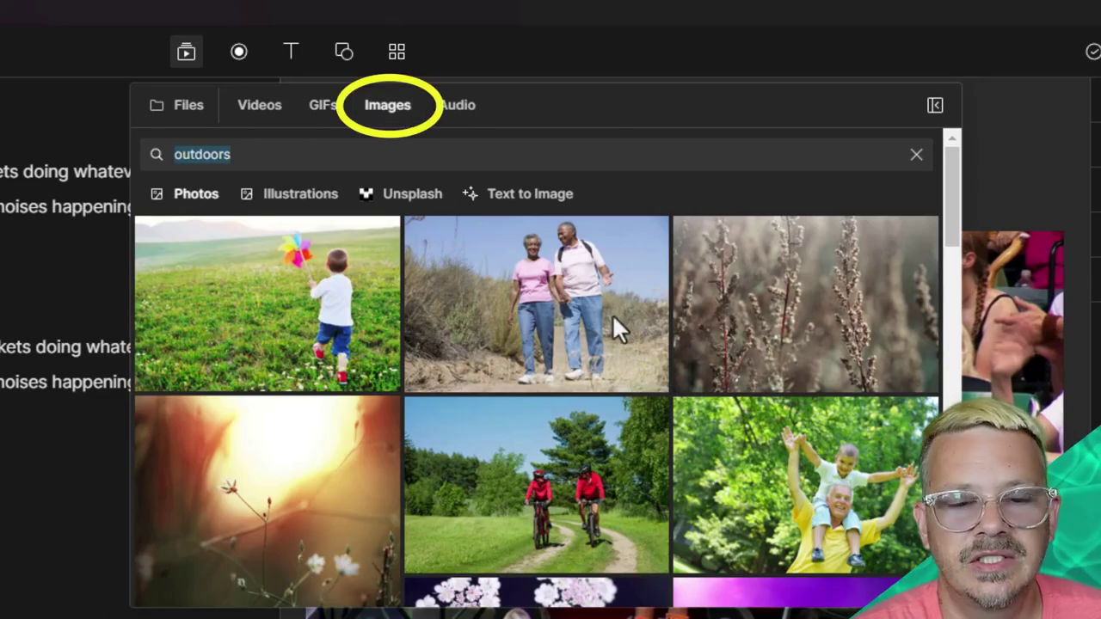
key("BackSpace")
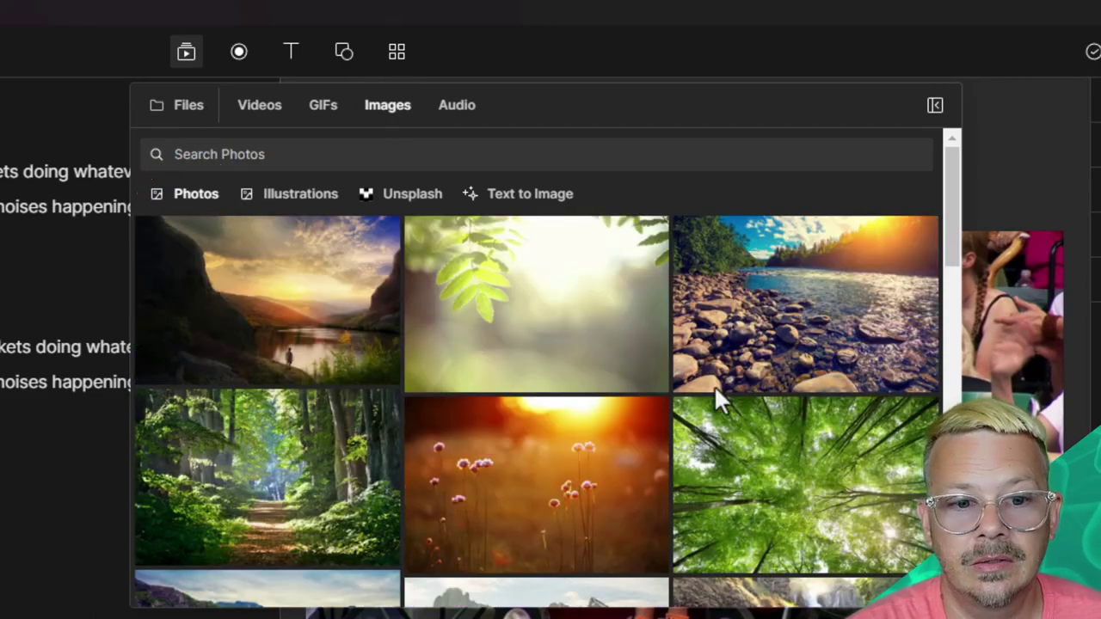
scroll(614, 381, "down", 10)
scroll(600, 367, "up", 10)
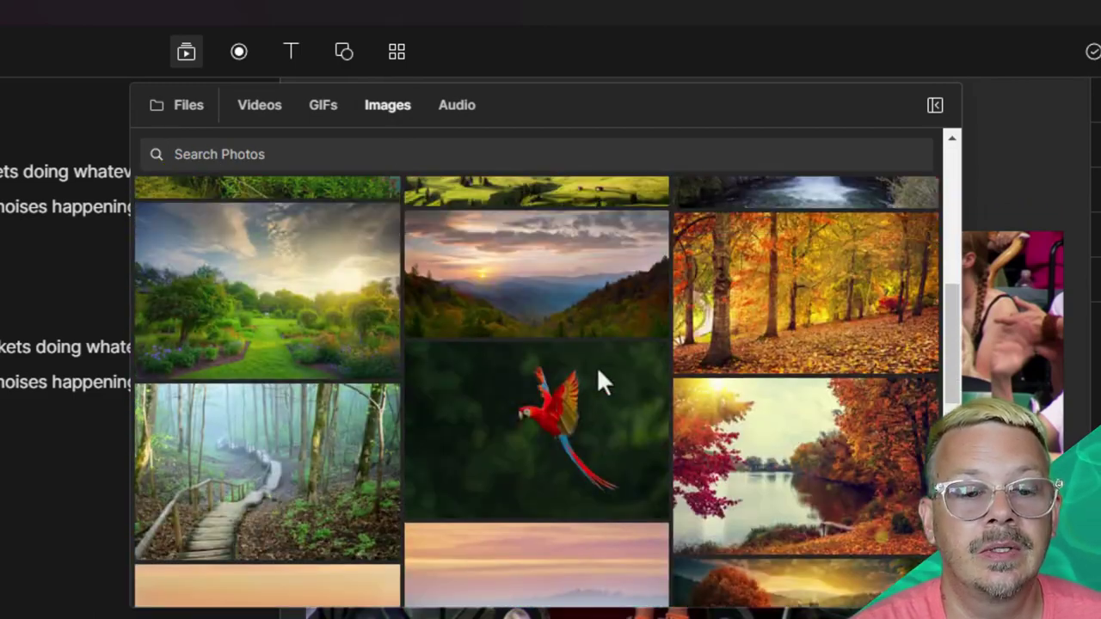
scroll(601, 382, "up", 10)
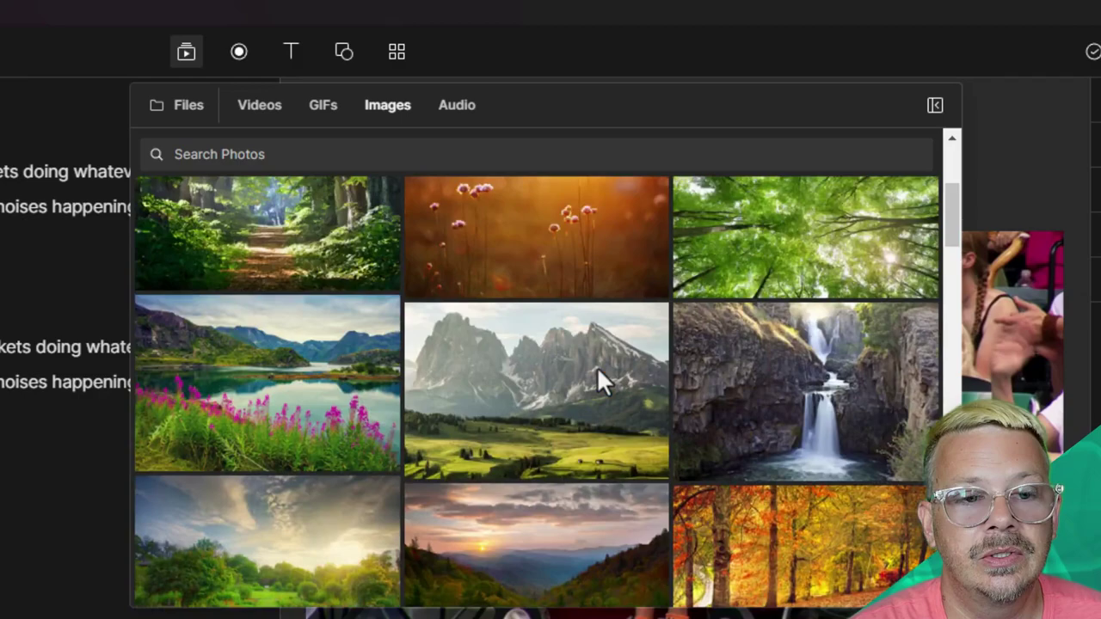
- Scroll through the stock Illustrations results
left_click(286, 194)
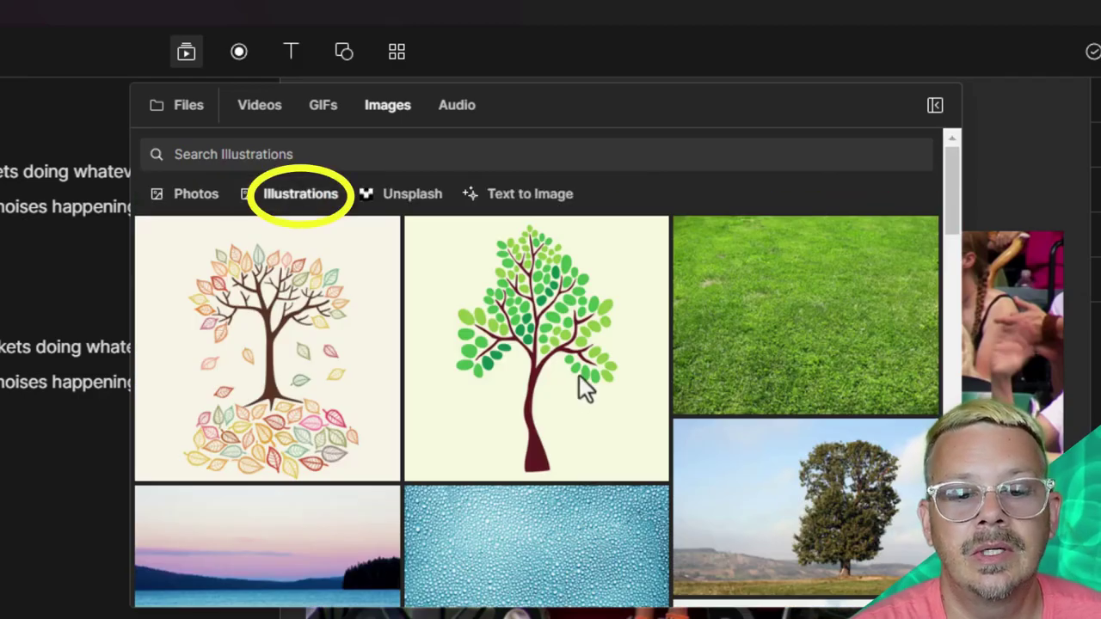
scroll(576, 386, "down", 5)
scroll(576, 386, "down", 5)
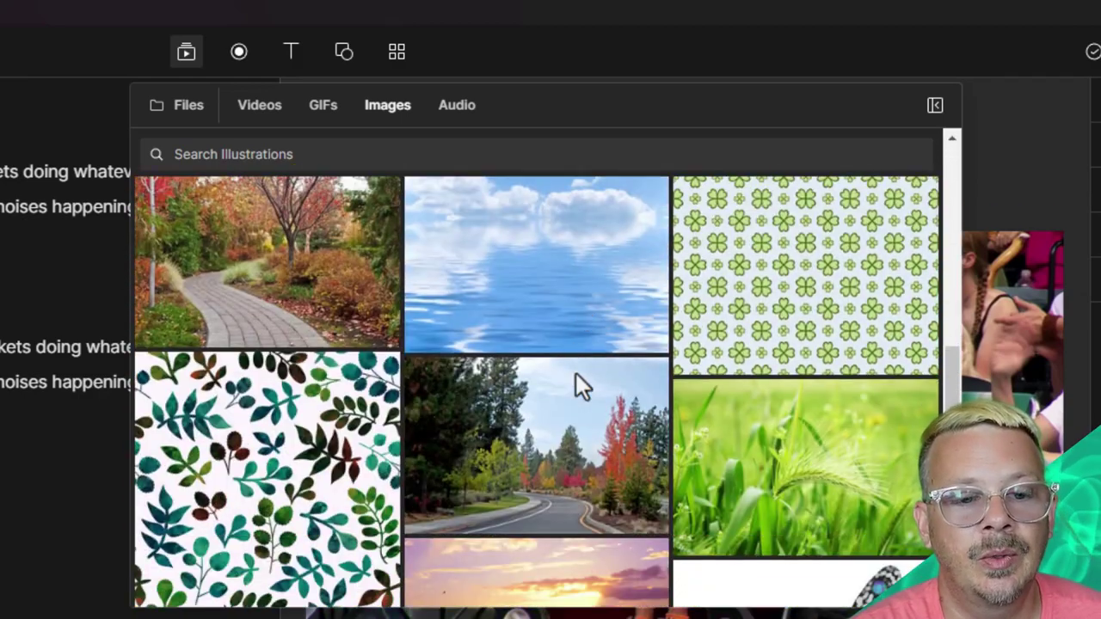
scroll(572, 386, "up", 10)
- Filter the image results to the Unsplash photo collection and scroll through it
left_click(414, 195)
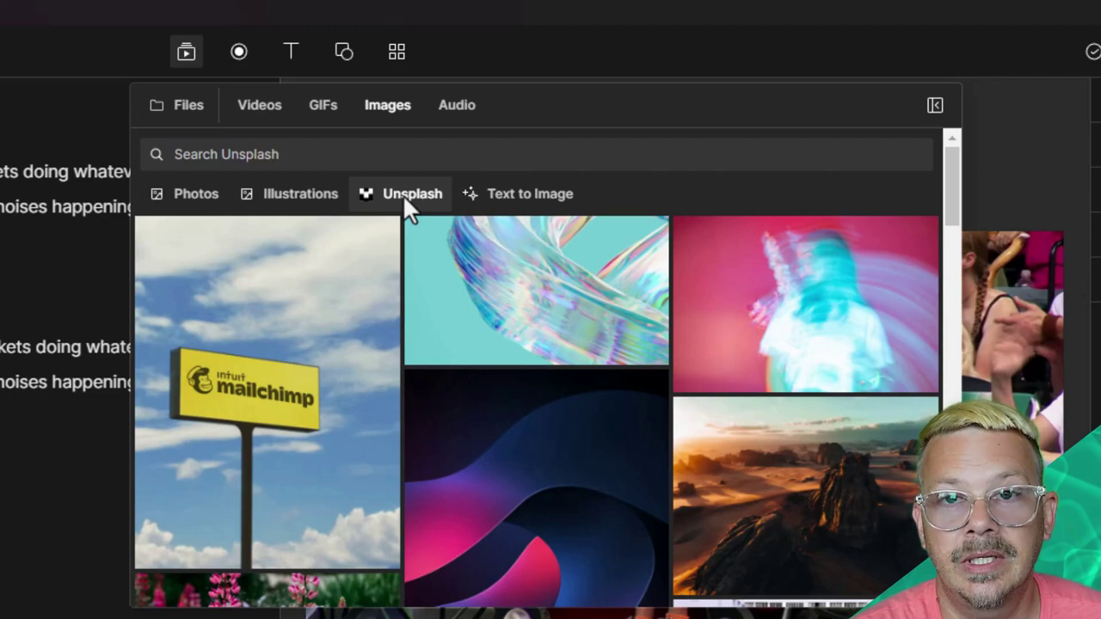
scroll(535, 398, "down", 5)
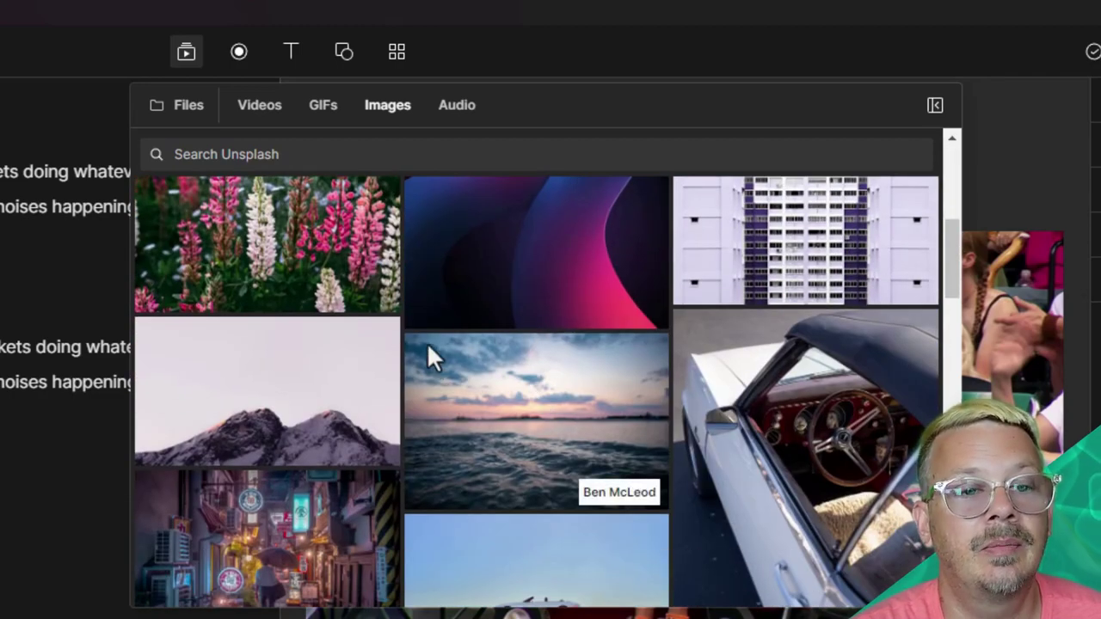
scroll(517, 340, "up", 5)
- Generate Text to Image results for 'polar bear riding a bicycle in a parade'
left_click(533, 196)
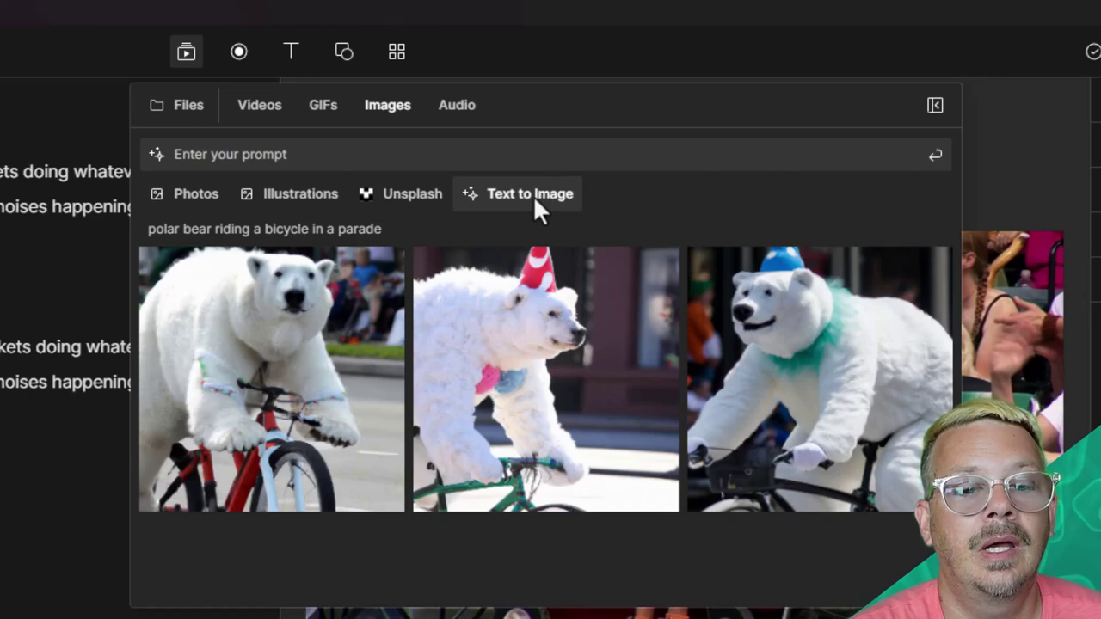
left_click(297, 154)
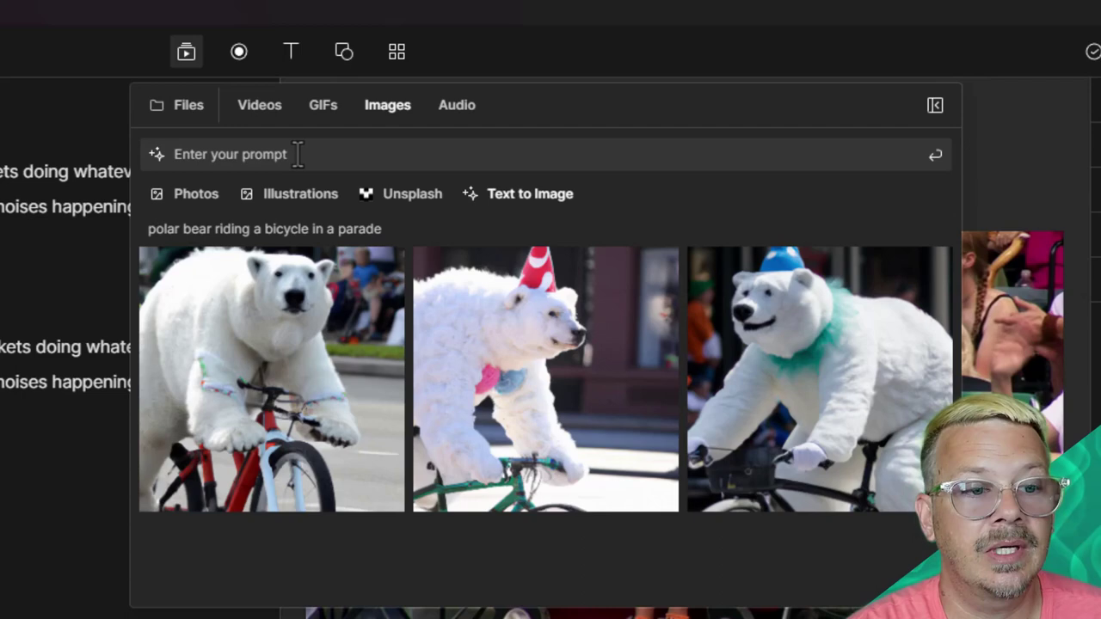
type("polar bear riding a bicycle in a parade")
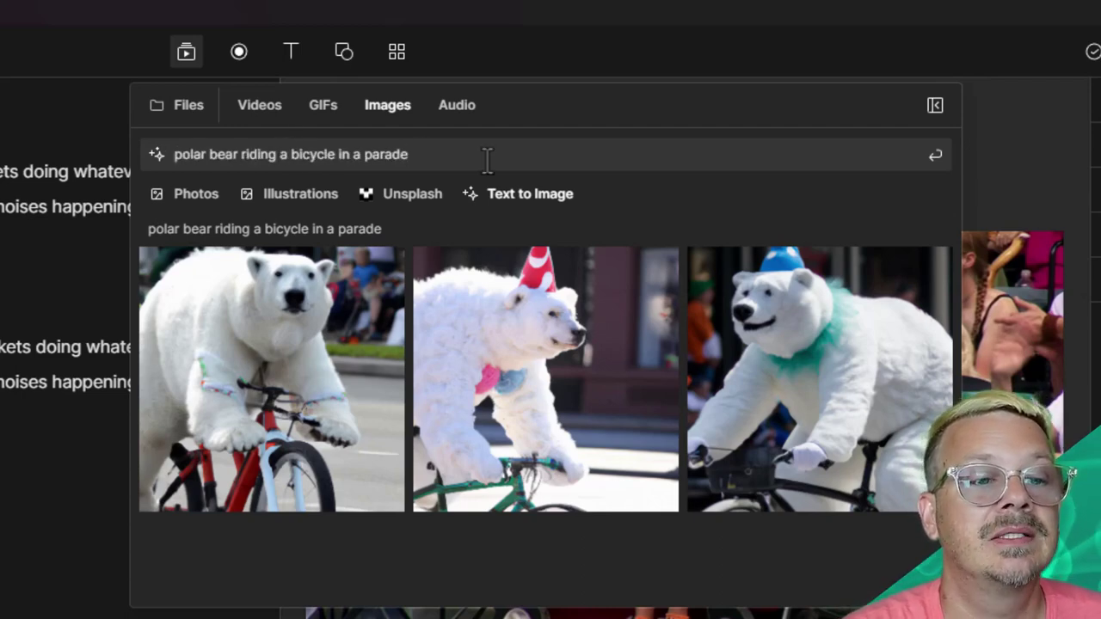
key("Return")
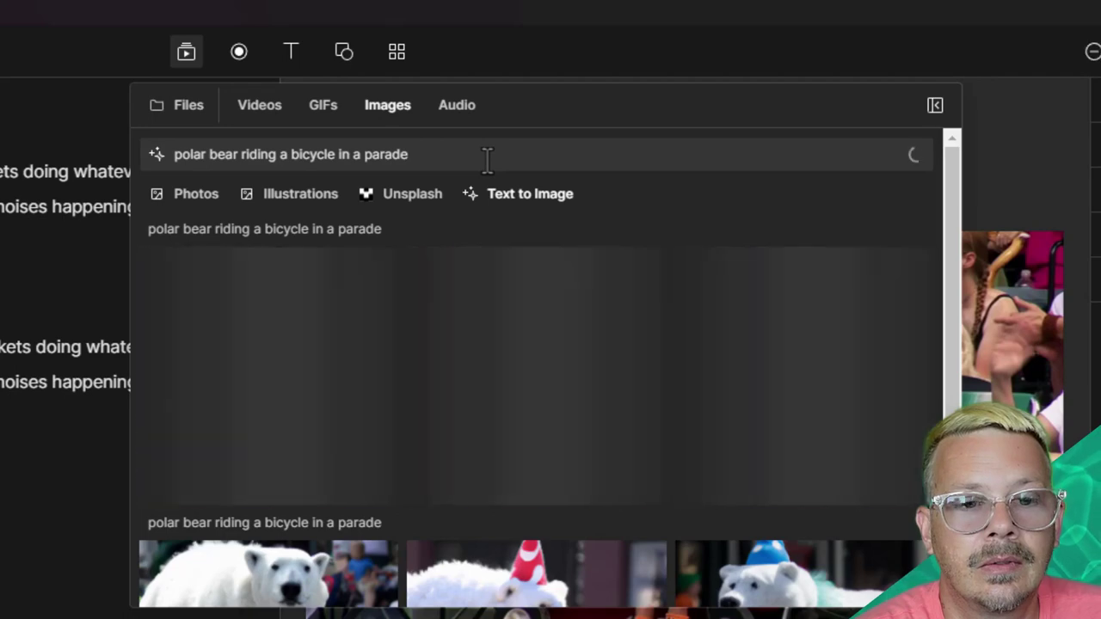
scroll(237, 497, "down", 3)
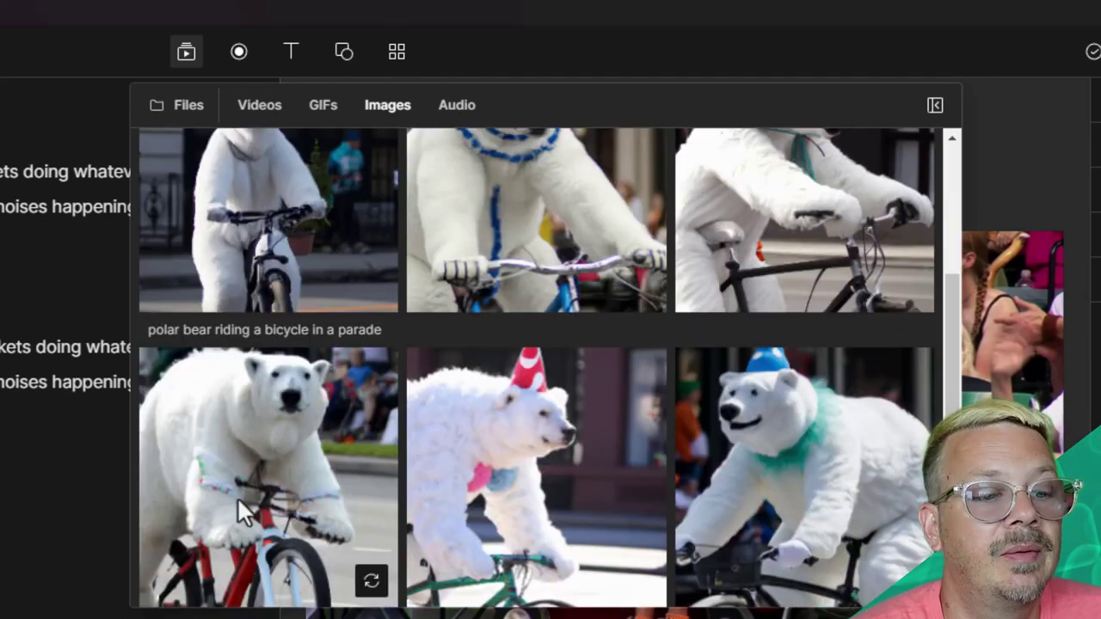
scroll(310, 546, "up", 3)
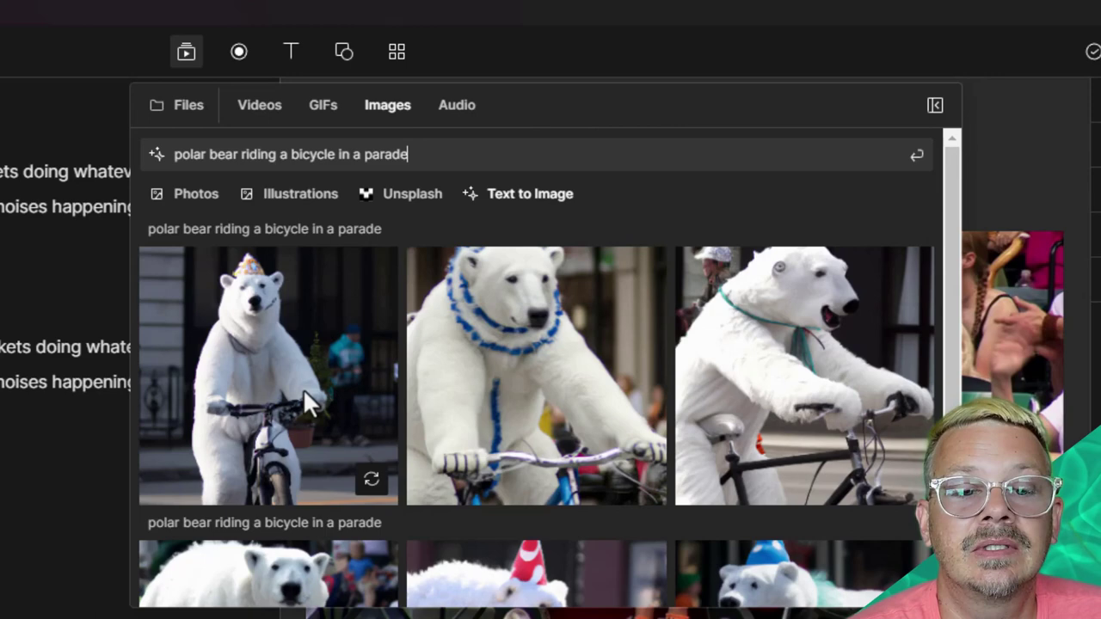
- Generate variations of the first polar bear image, then switch to the Audio library
left_click(371, 480)
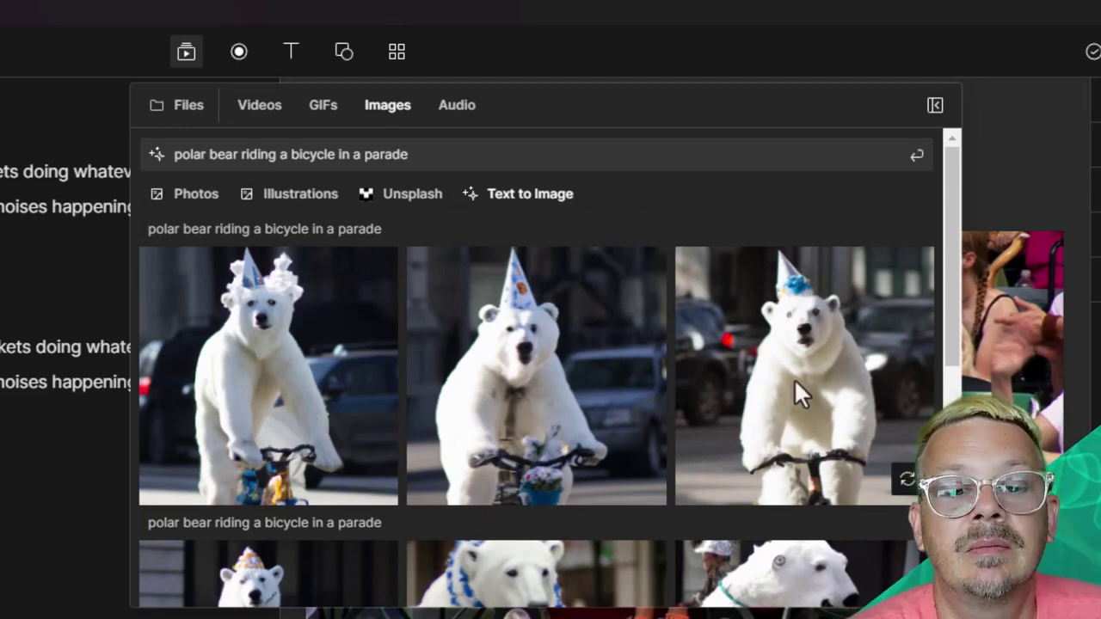
scroll(787, 359, "down", 1)
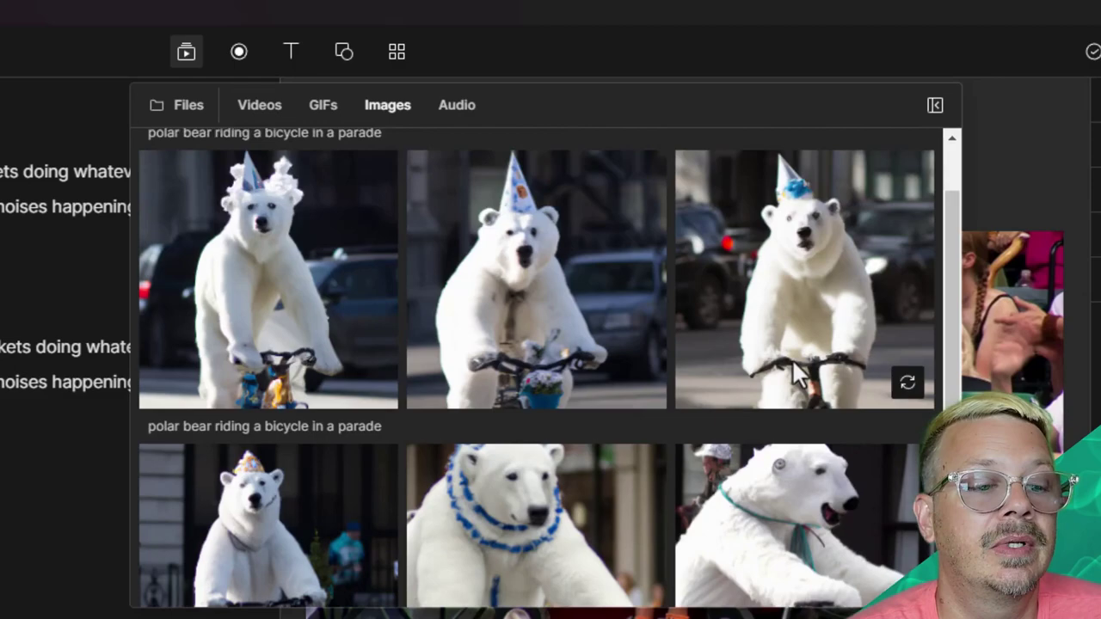
scroll(791, 359, "down", 5)
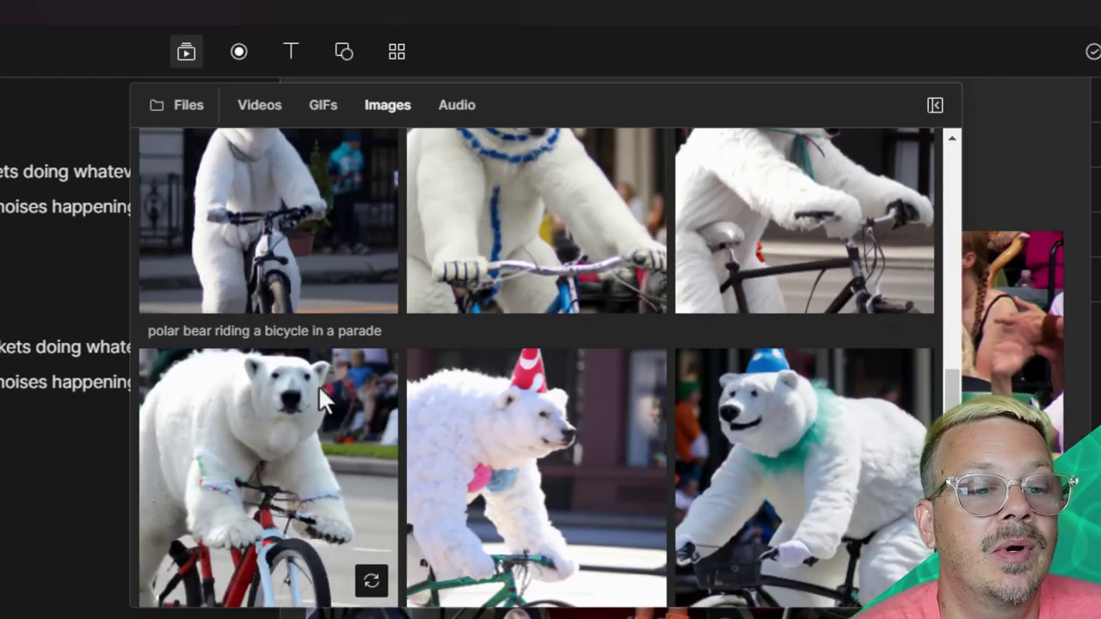
scroll(668, 303, "up", 6)
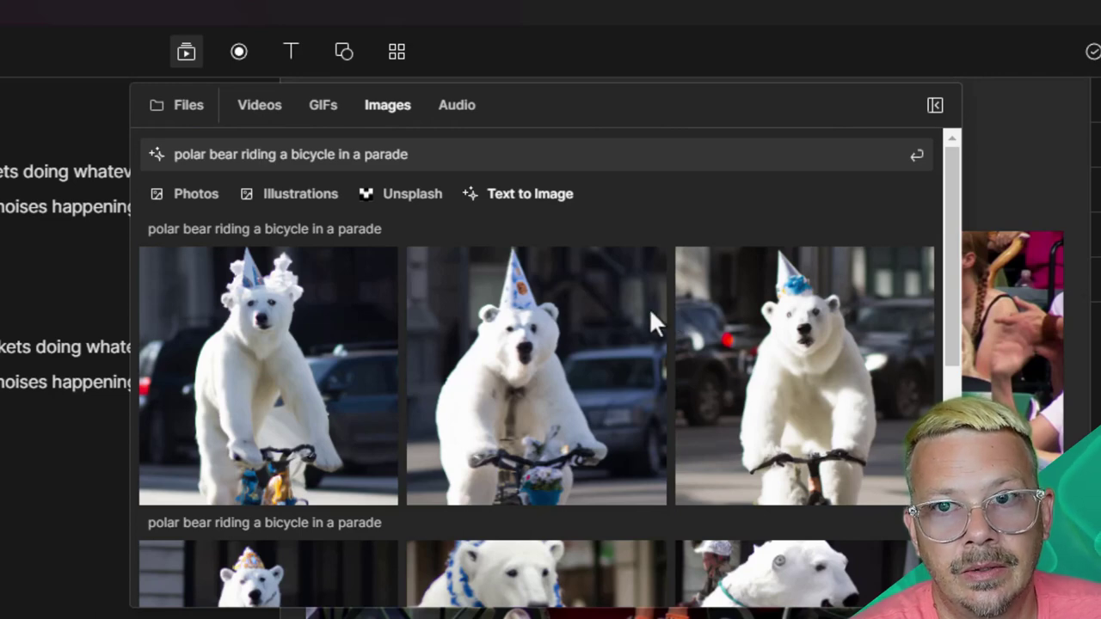
mouse_move(628, 320)
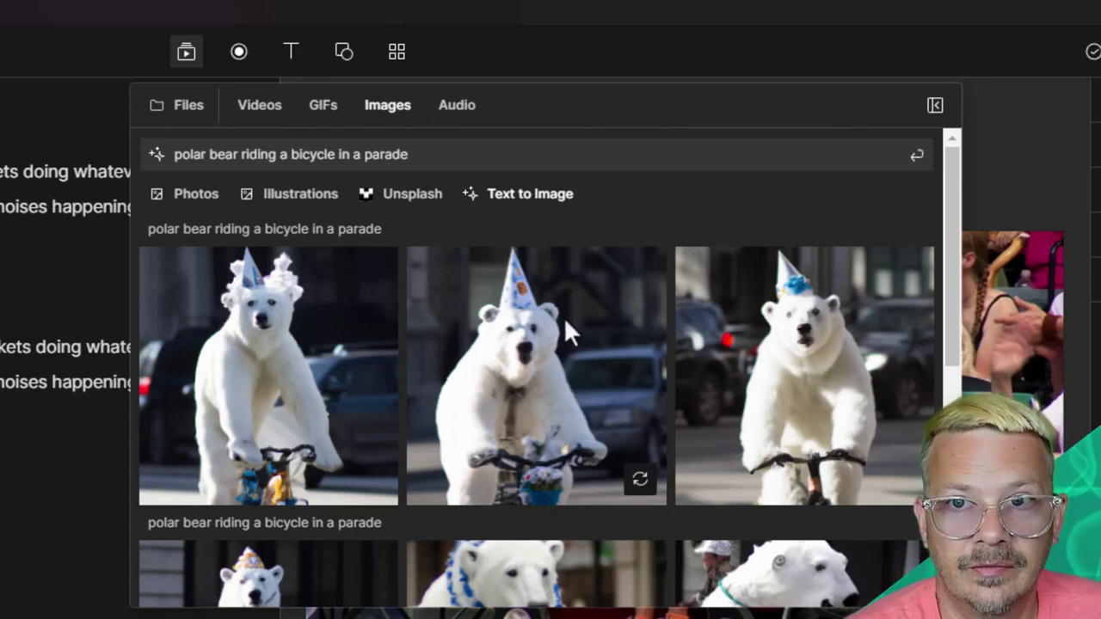
left_click(470, 103)
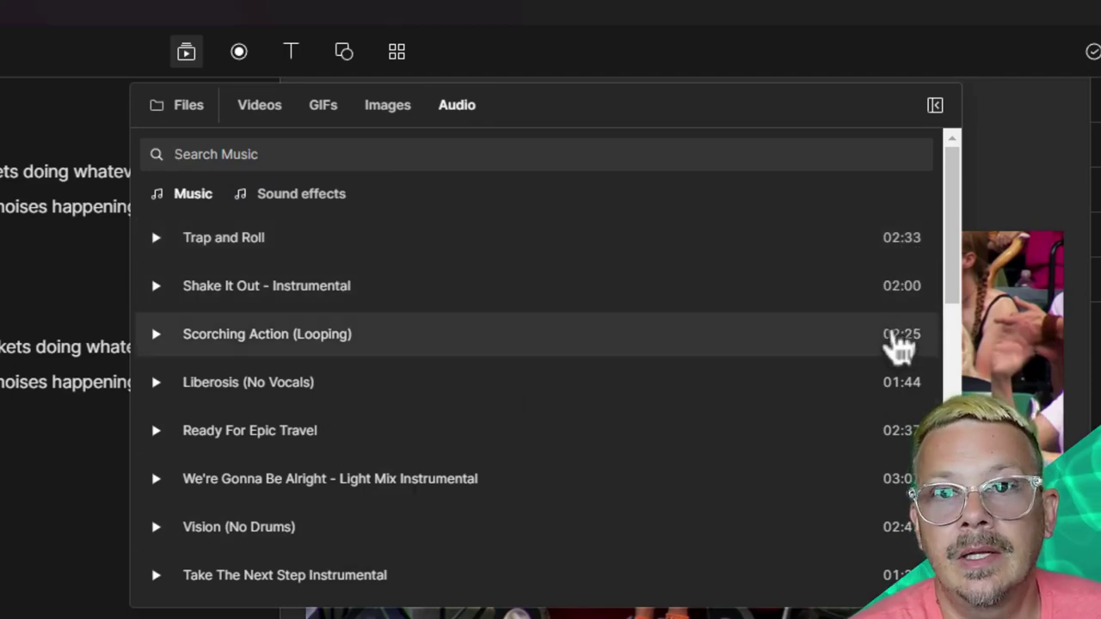
- Preview the 'Trap and Roll' track, then preview the 'Crowd Cheer Clap Scream' sound effect
left_click(157, 241)
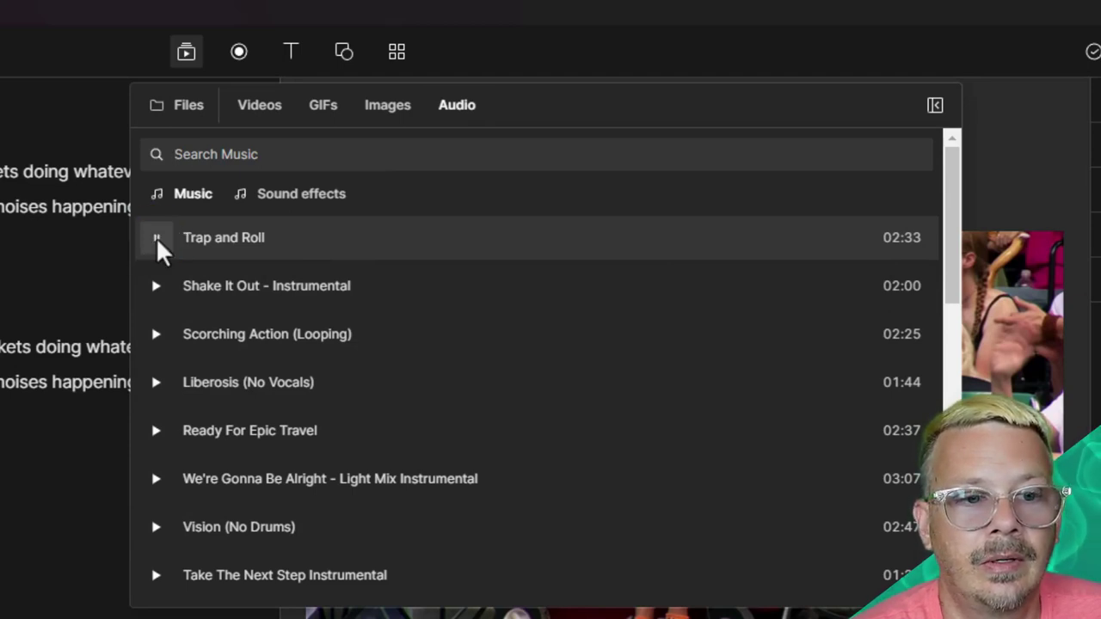
left_click(158, 241)
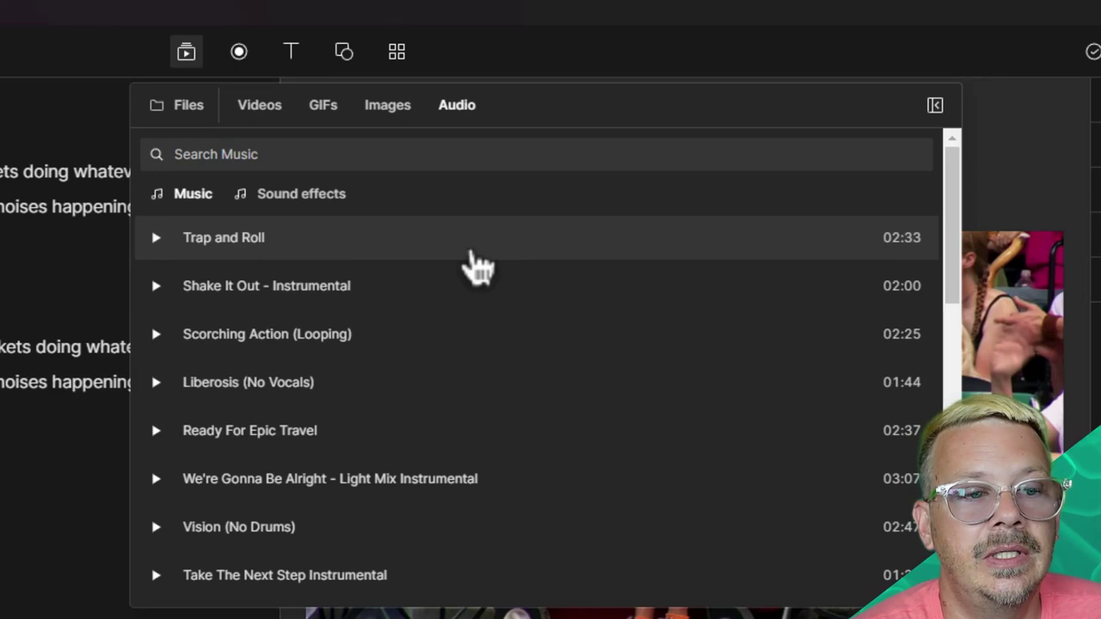
left_click(291, 195)
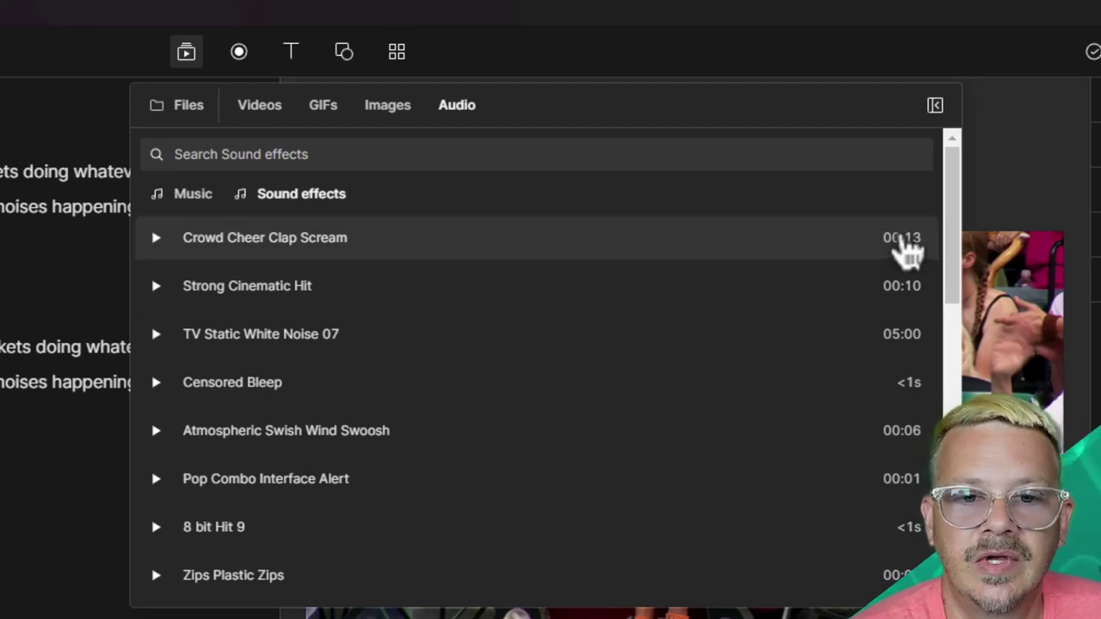
left_click(157, 239)
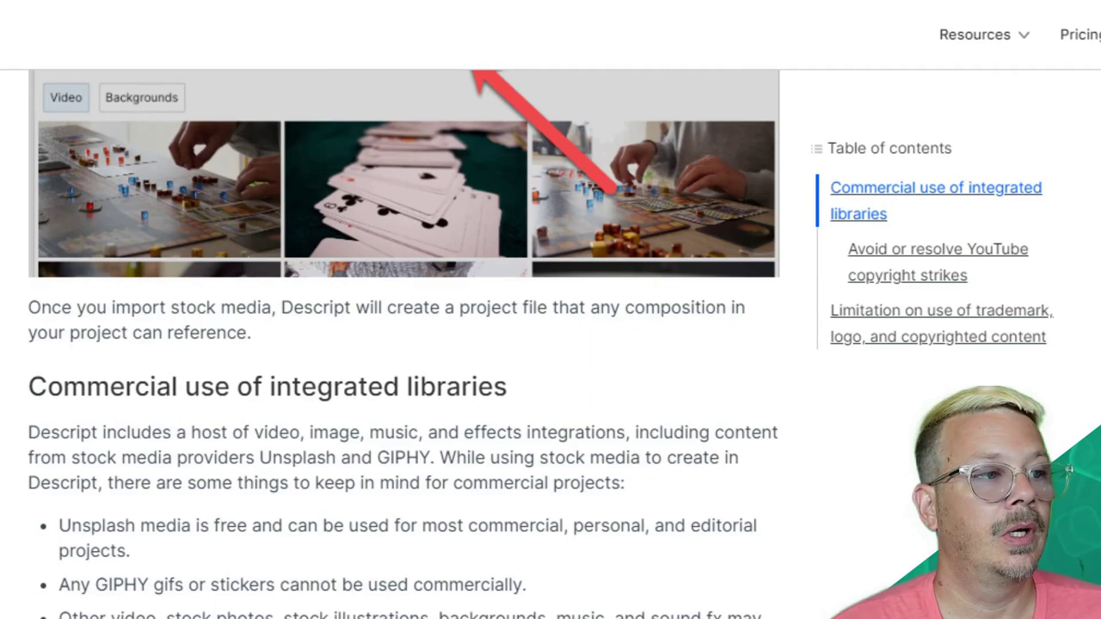
- Scroll to the commercial-use bullets and highlight the 'commercial, personal and editorial use' phrase
scroll(404, 344, "up", 5)
scroll(80, 318, "down", 4)
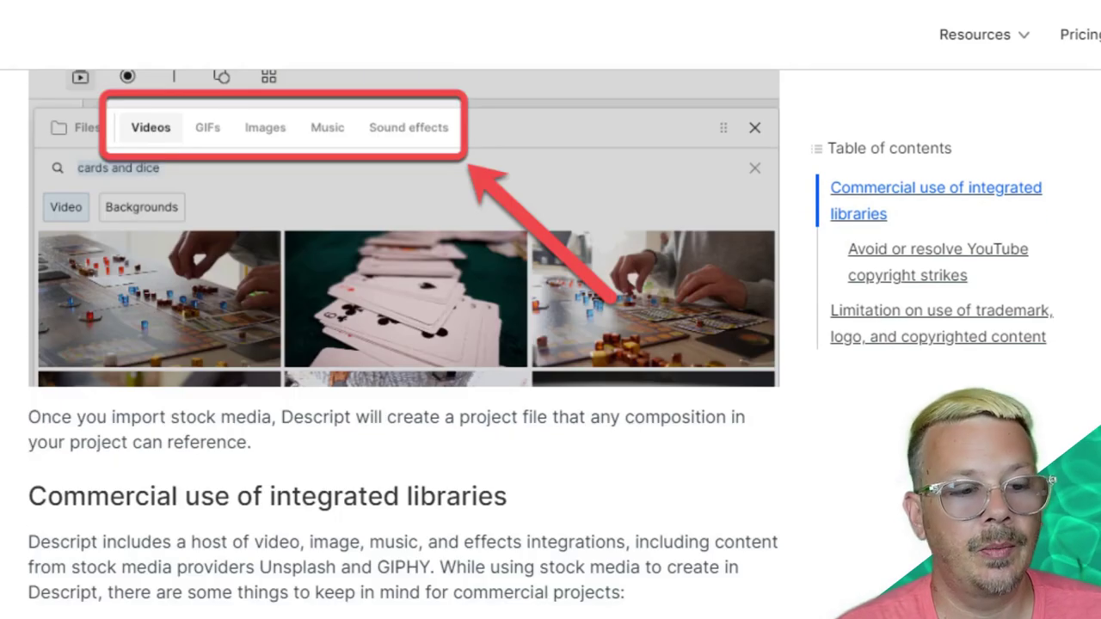
scroll(80, 319, "down", 4)
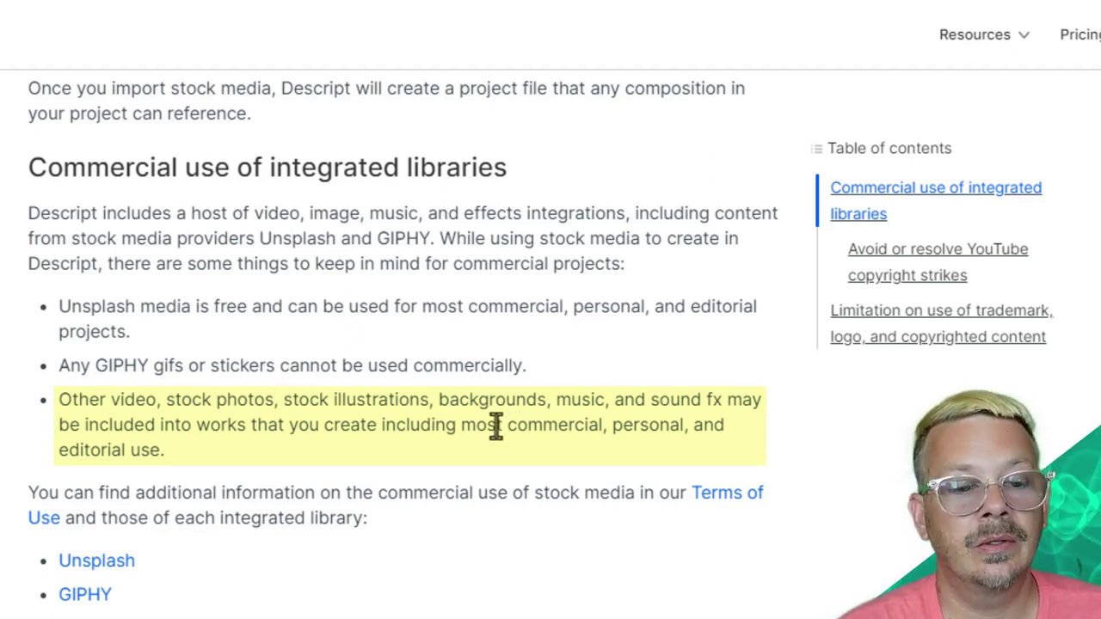
left_click_drag(462, 423, 768, 430)
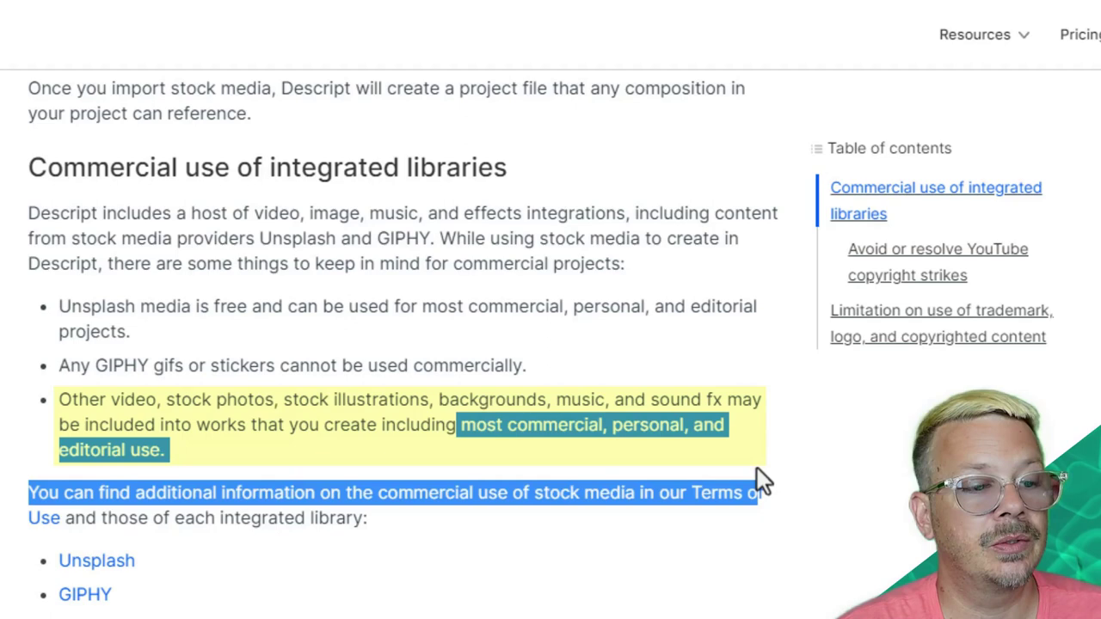
left_click_drag(757, 470, 758, 449)
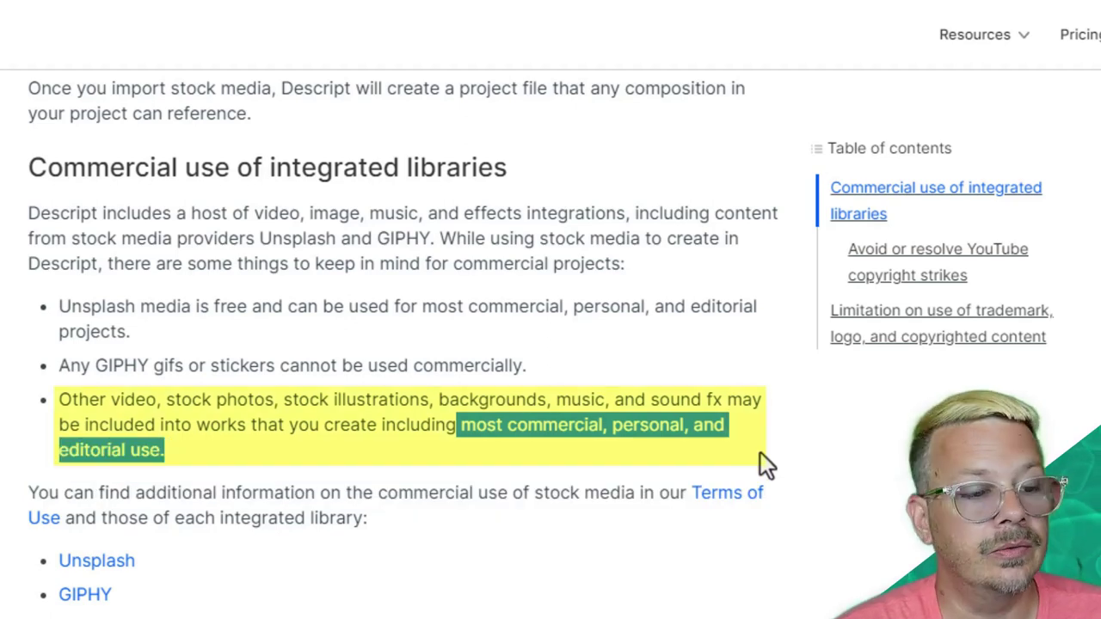
left_click(760, 452)
scroll(688, 430, "down", 2)
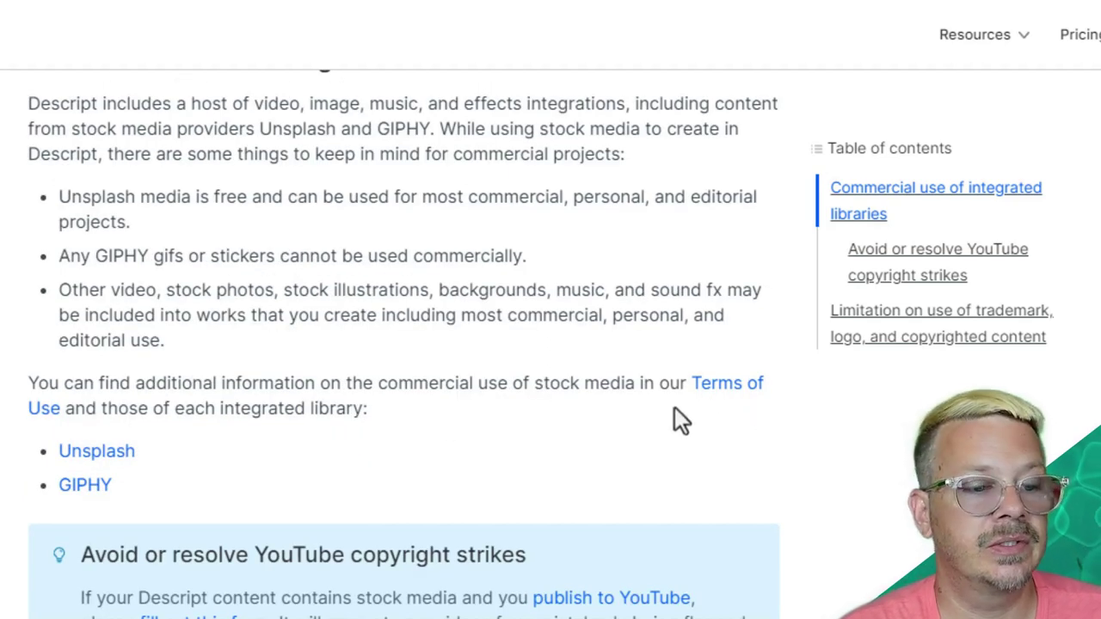
- Scroll the Stock media help article to the YouTube copyright strikes tip about filling out the claims form
scroll(768, 386, "down", 4)
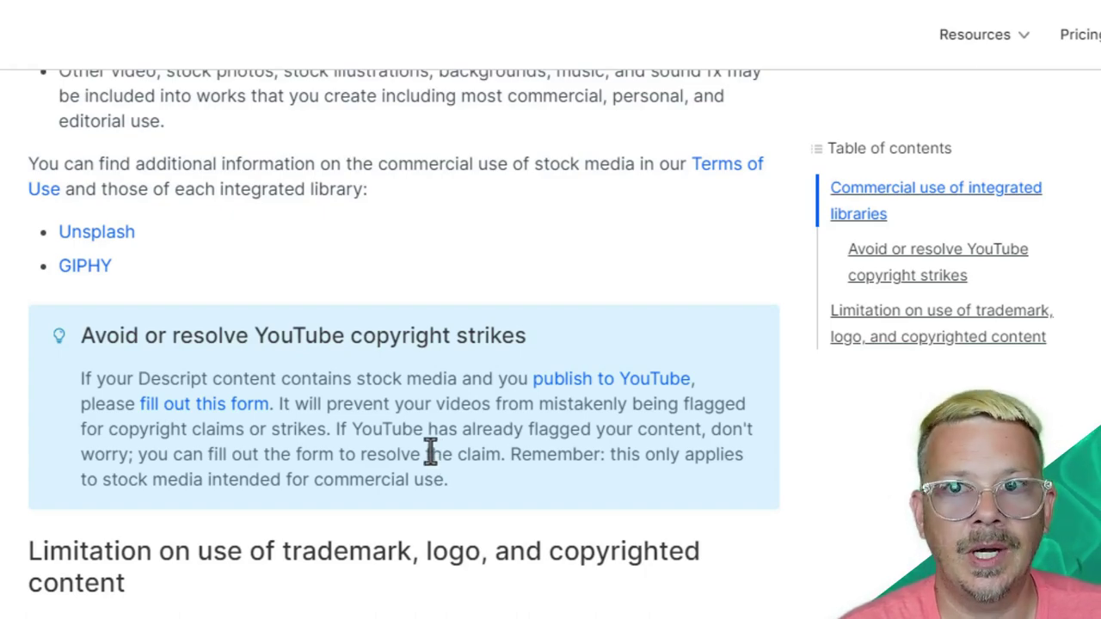
scroll(408, 447, "up", 15)
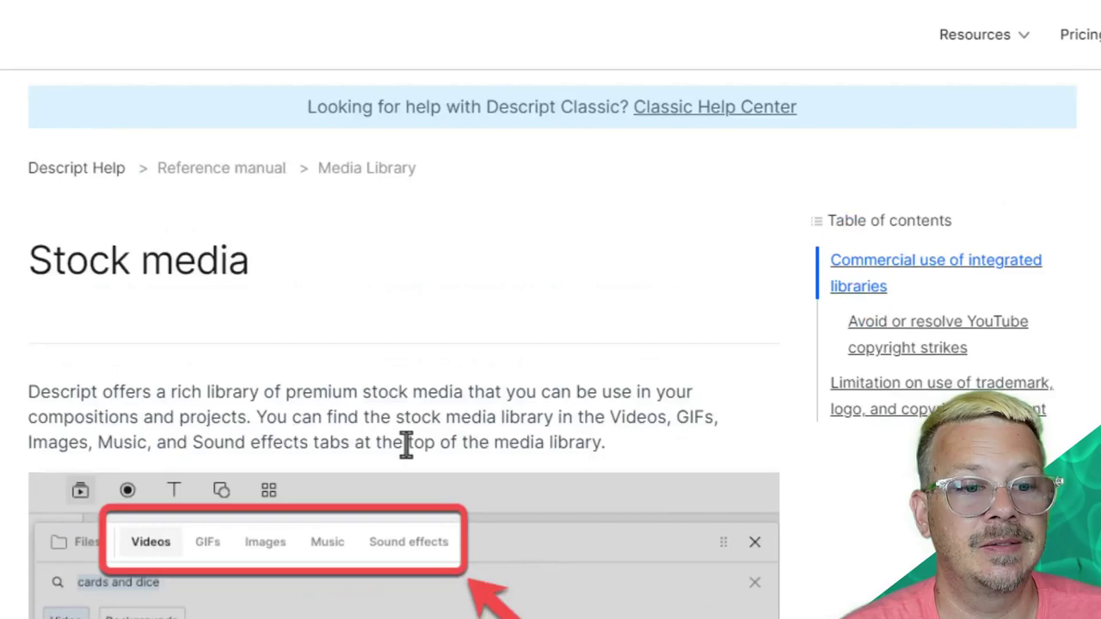